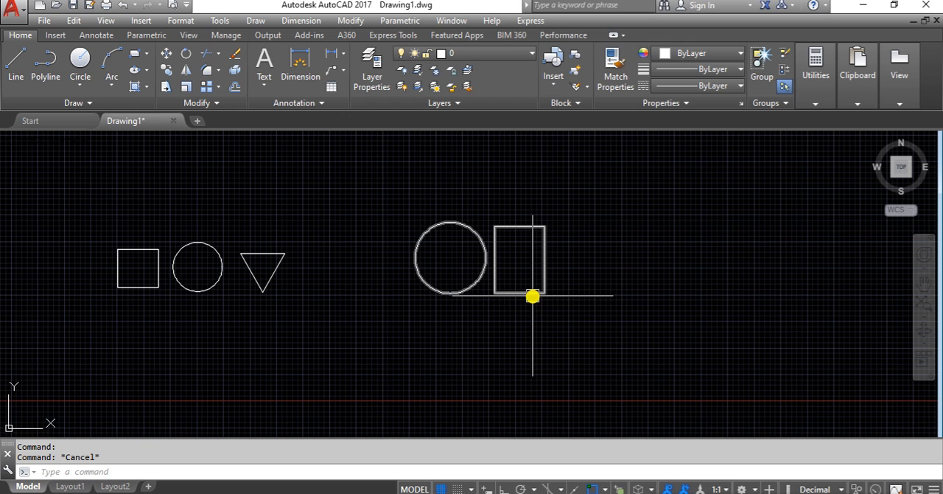
# Step: Draw a single circle in the empty space beyond the circle-and-rectangle pair, slightly larger than that pair's circle
pyautogui.write('c')
pyautogui.press('Return')
pyautogui.click(702, 250)
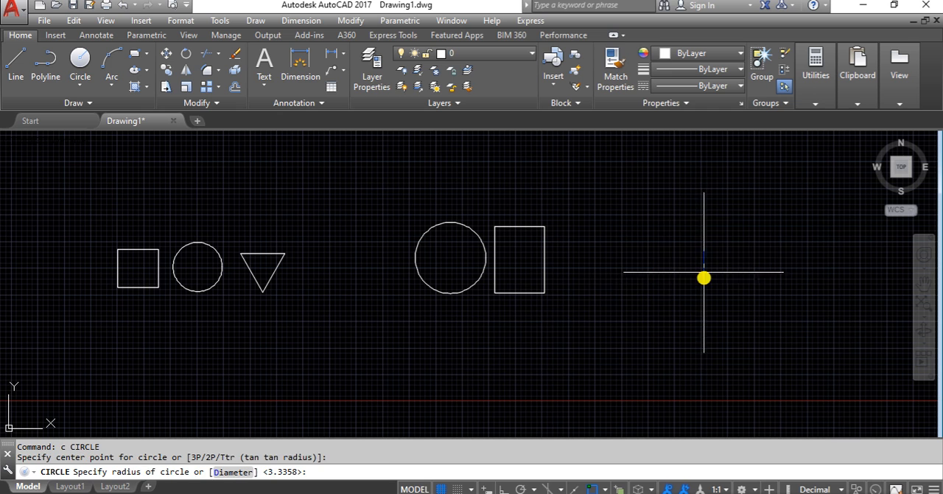
pyautogui.click(701, 292)
pyautogui.moveTo(701, 292); pyautogui.dragTo(560, 306, button='middle')
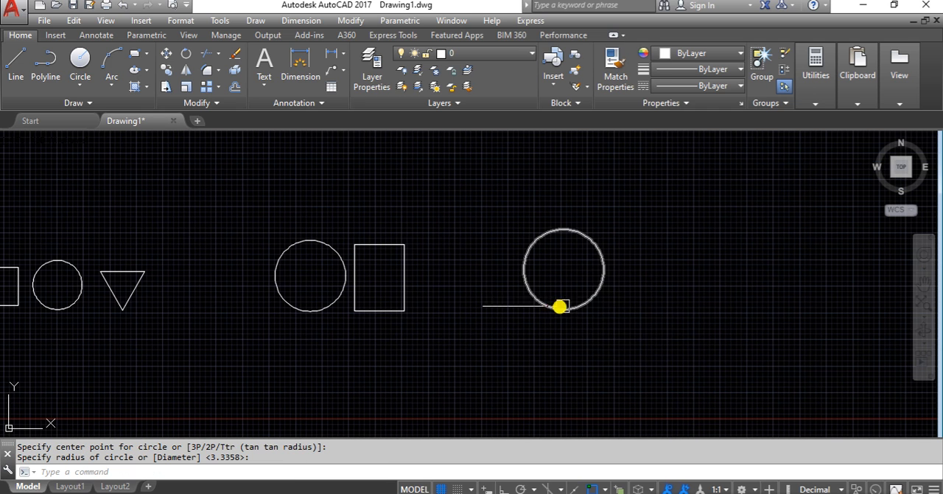
# Step: Select the new circle to examine its grips, and clear the selection
pyautogui.click(591, 304)
pyautogui.scroll(2, 612, 302)
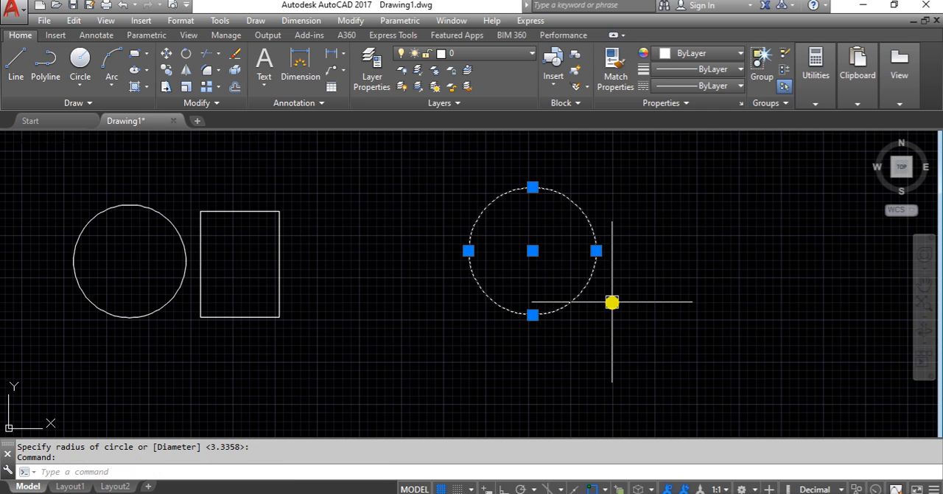
pyautogui.press('Escape')
pyautogui.click(552, 309)
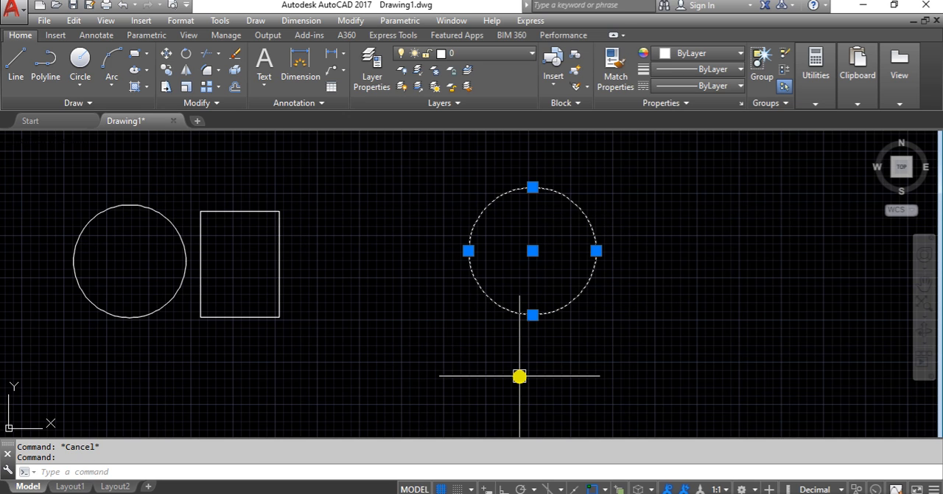
pyautogui.press('Escape')
# Step: Start a block definition named B3 and pick its base point near the centre of the new circle
pyautogui.write('b')
pyautogui.press('Return')
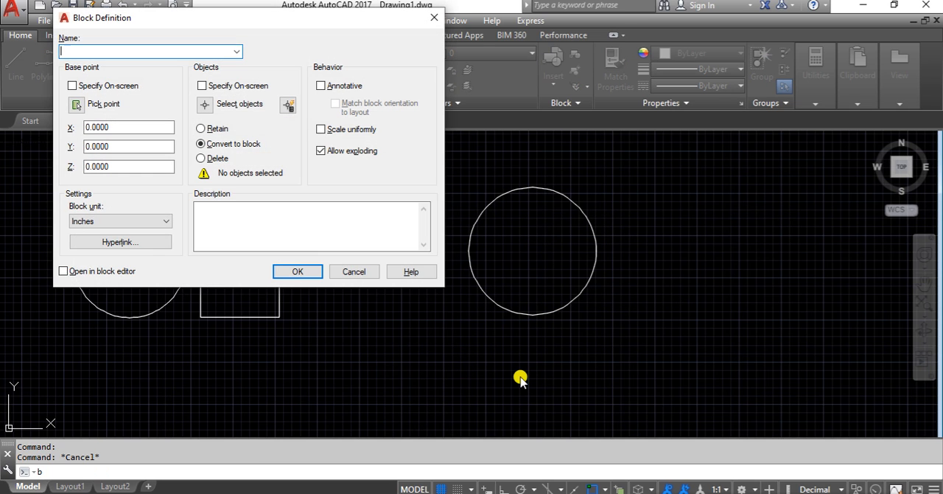
pyautogui.write('B3')
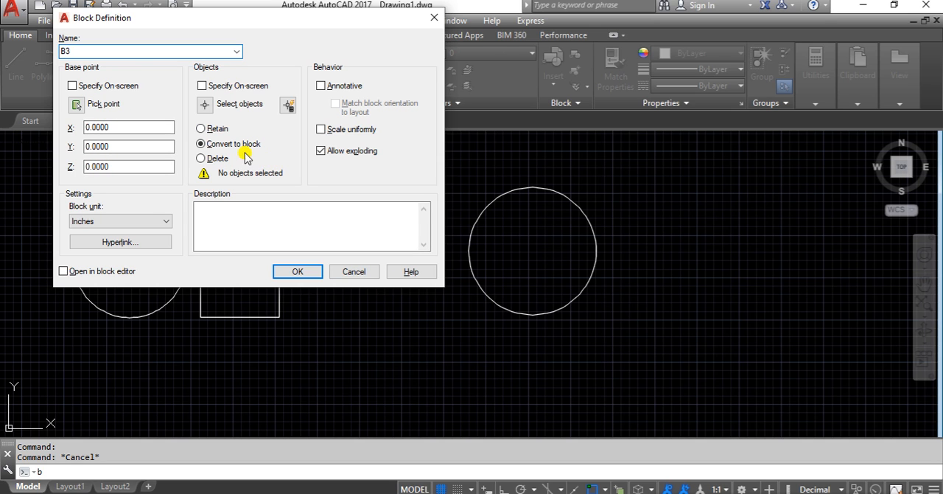
pyautogui.click(77, 104)
pyautogui.click(541, 257)
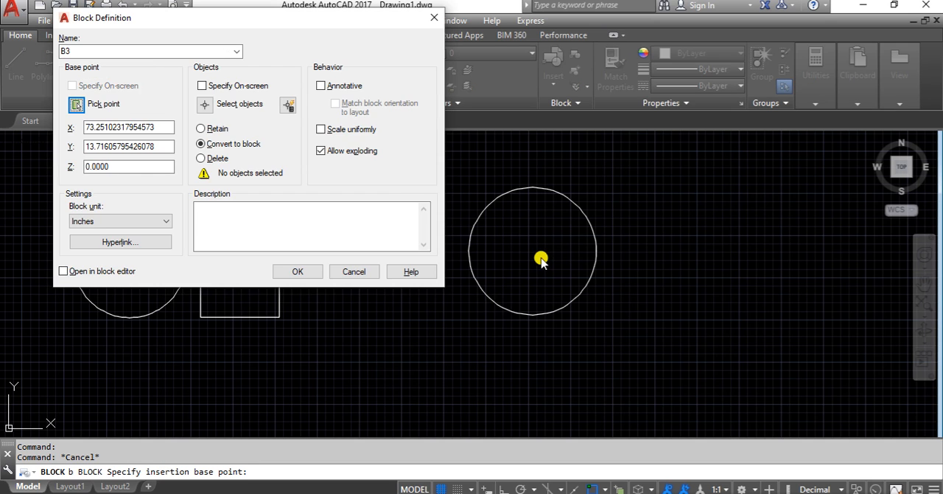
# Step: Choose the new circle as the object of block B3 and create the block
pyautogui.click(209, 96)
pyautogui.click(692, 207)
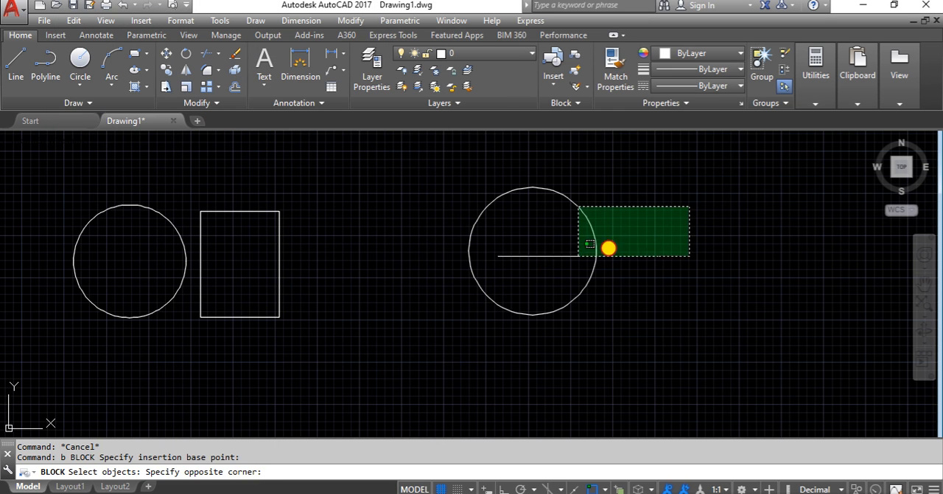
pyautogui.click(508, 269)
pyautogui.press('Return')
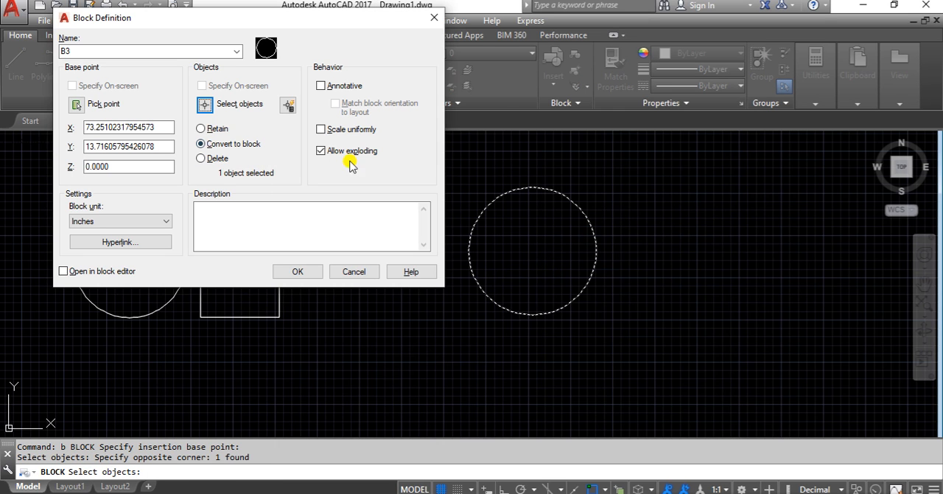
pyautogui.click(305, 273)
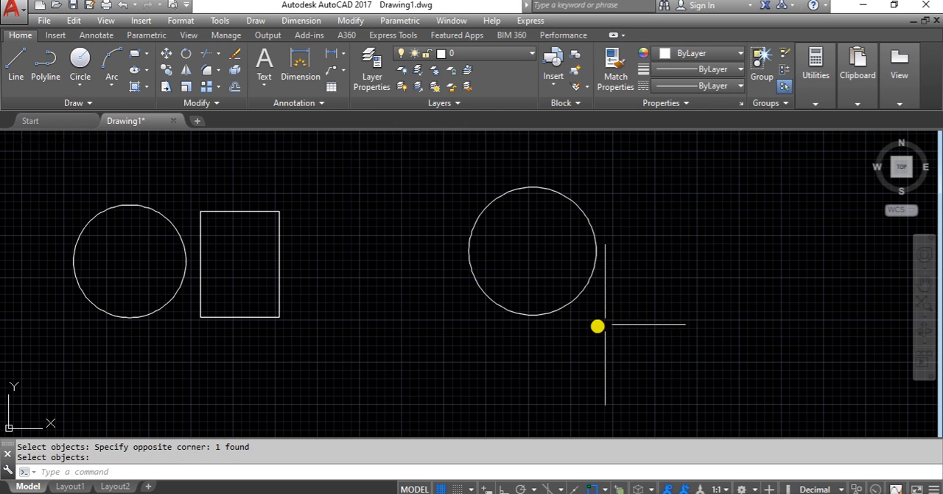
# Step: Select the square-circle-triangle block, the circle-rectangle block and the single-circle block one at a time to check how each is grouped
pyautogui.scroll(-2, 598, 325)
pyautogui.moveTo(109, 317); pyautogui.dragTo(253, 299, button='middle')
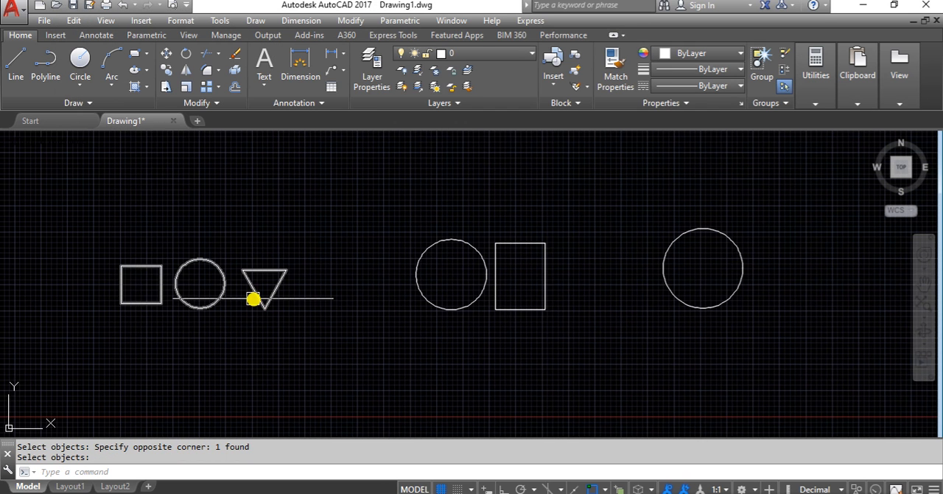
pyautogui.click(253, 298)
pyautogui.press('Escape')
pyautogui.click(533, 312)
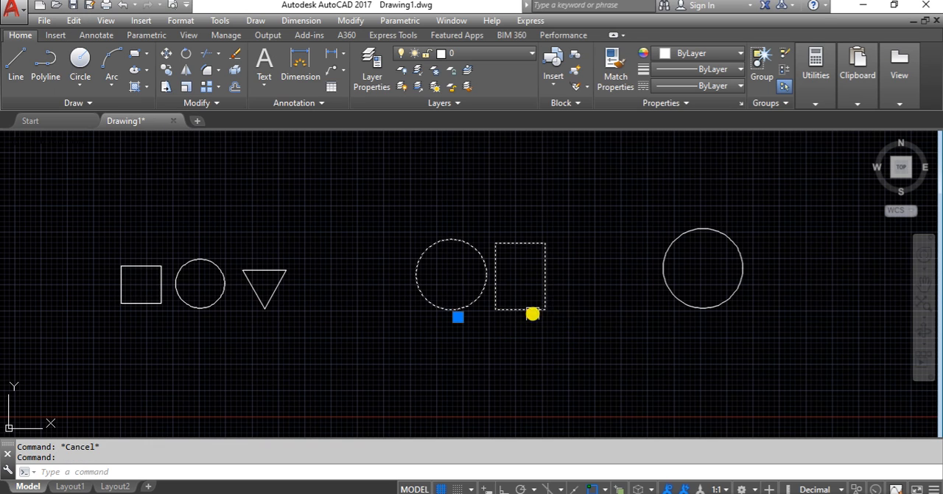
pyautogui.press('Escape')
pyautogui.click(718, 307)
pyautogui.press('Escape')
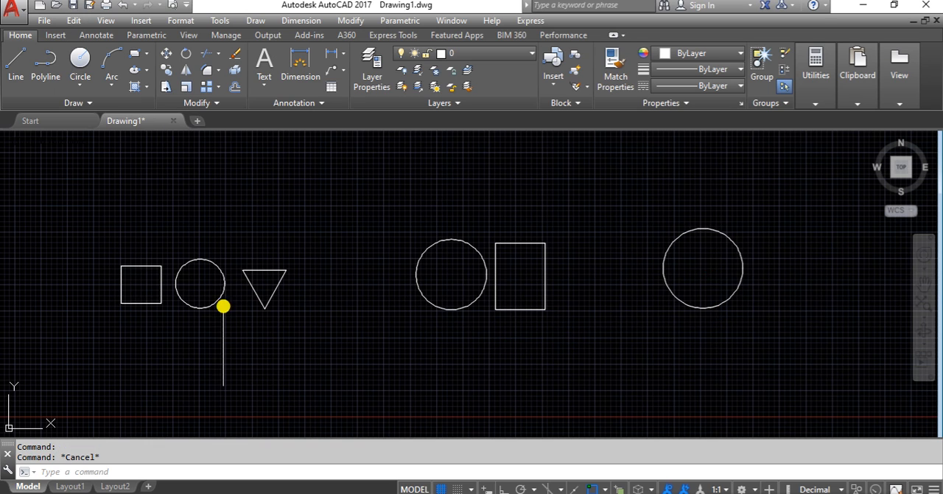
# Step: Select all three blocks together to compare their insertion grips, and clear the selection
pyautogui.click(263, 306)
pyautogui.click(459, 309)
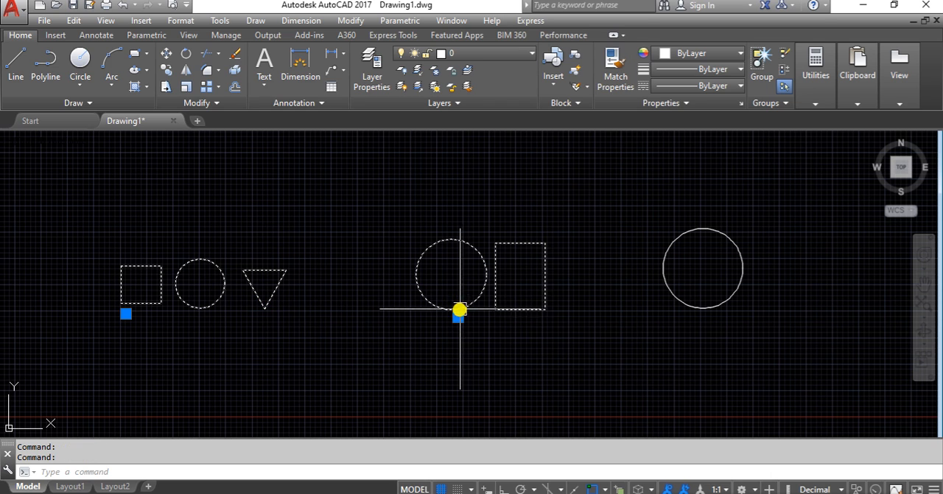
pyautogui.click(697, 308)
pyautogui.press('Escape')
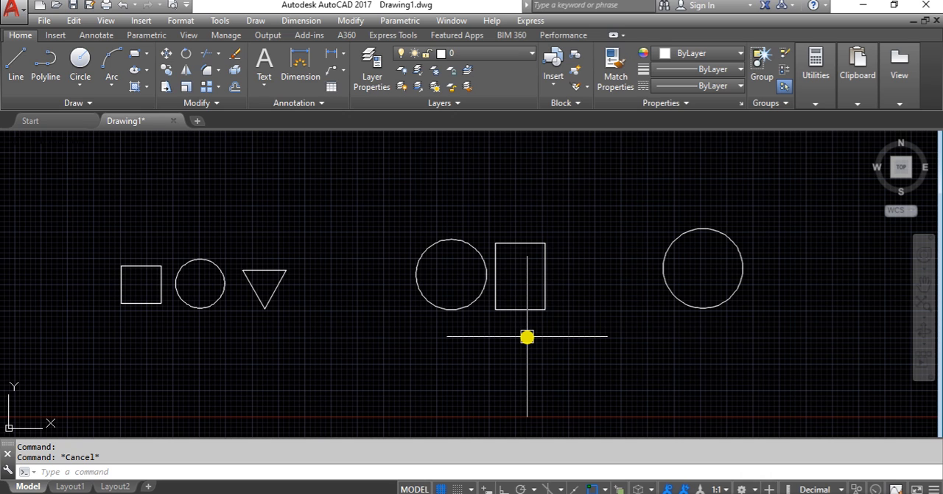
# Step: Highlight the circle-rectangle block alone and again all three blocks together, clearing the selection each time
pyautogui.click(533, 308)
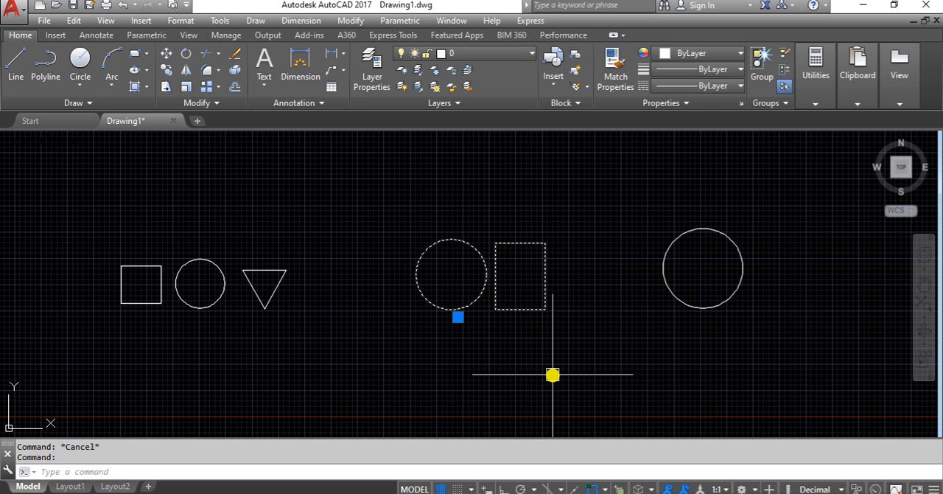
pyautogui.press('Escape')
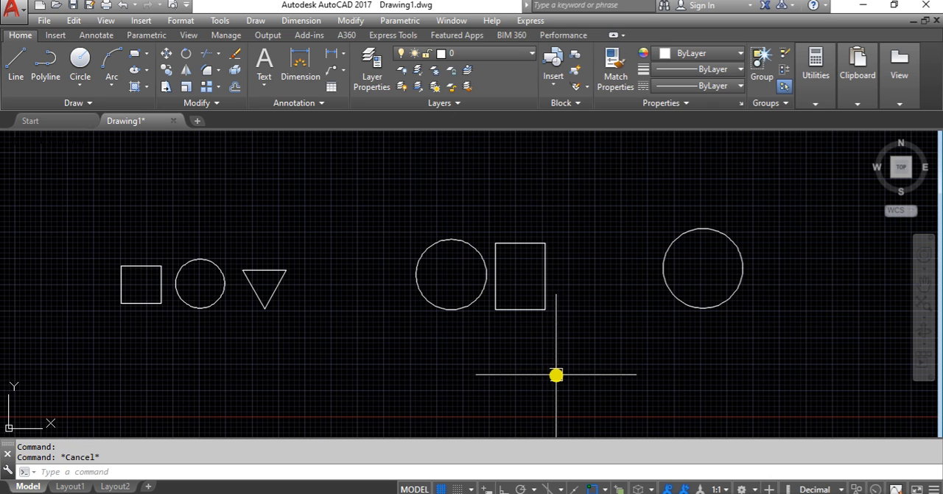
pyautogui.click(261, 294)
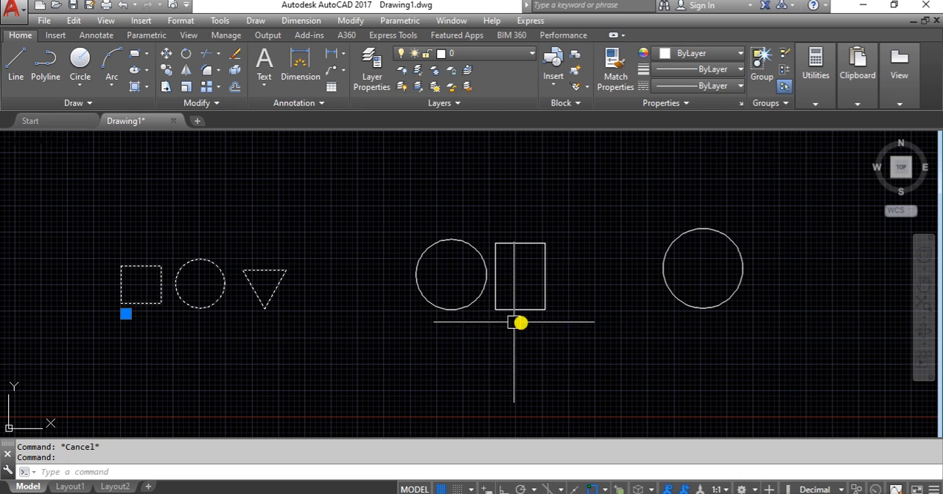
pyautogui.click(539, 309)
pyautogui.click(710, 310)
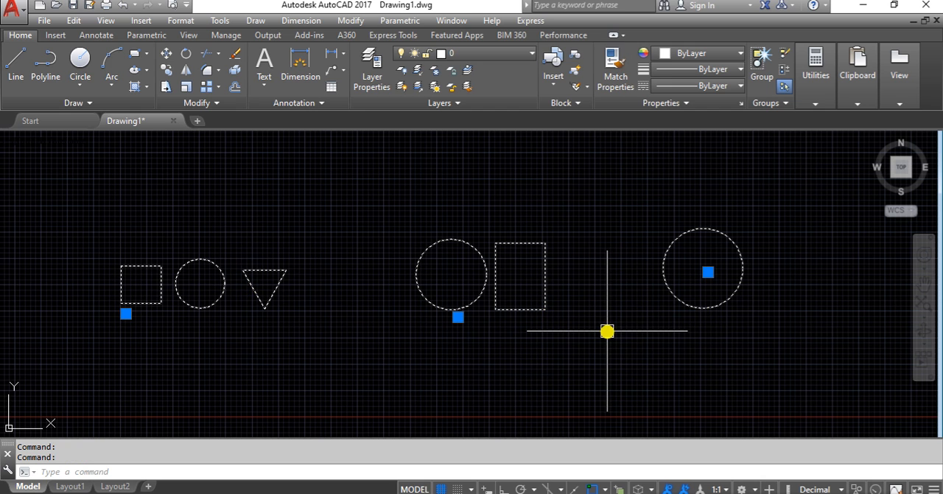
pyautogui.scroll(-2, 564, 329)
pyautogui.press('Escape')
pyautogui.scroll(2, 342, 315)
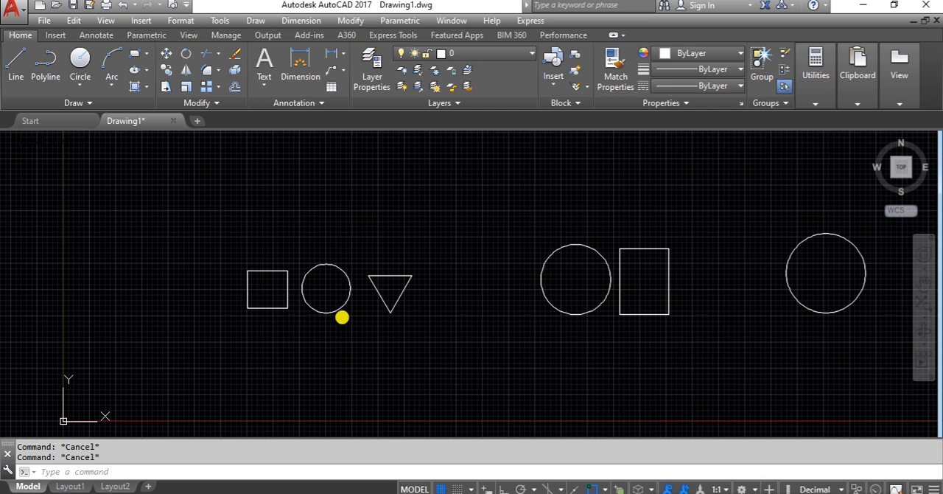
# Step: Copy the square-circle-triangle block to a position directly above the original, using a base point beside its square
pyautogui.click(341, 312)
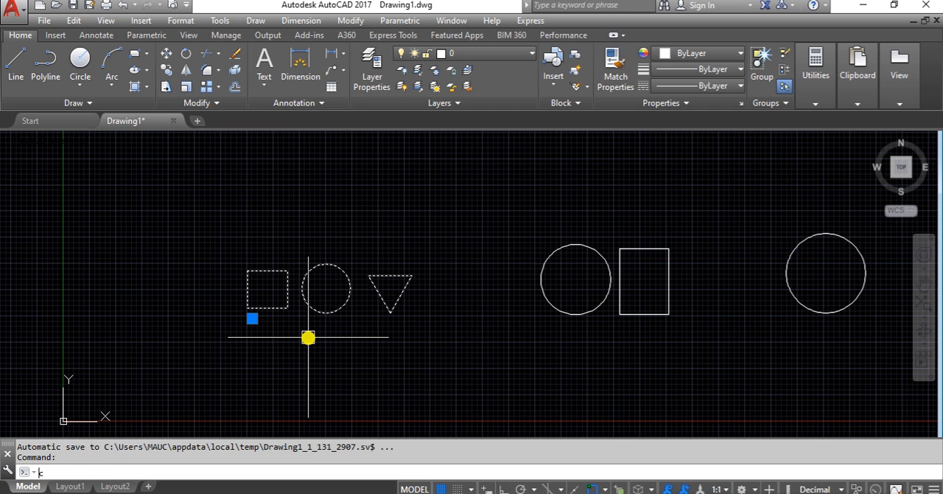
pyautogui.write('co')
pyautogui.press('Return')
pyautogui.scroll(2, 260, 305)
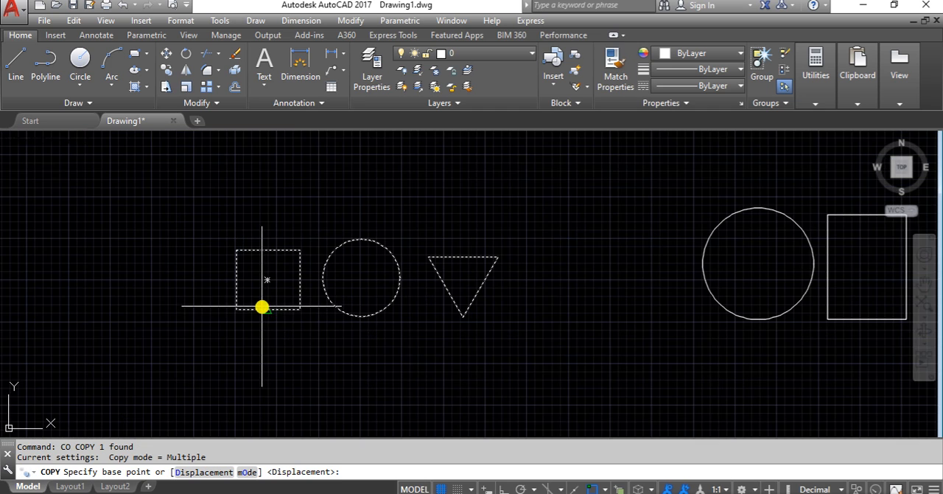
pyautogui.moveTo(261, 305); pyautogui.dragTo(278, 337, button='middle')
pyautogui.scroll(-2, 246, 349)
pyautogui.click(247, 350)
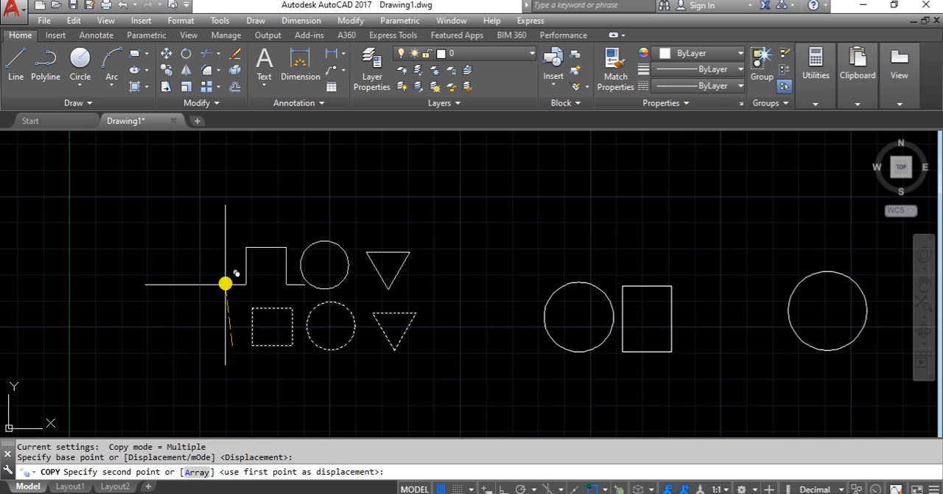
pyautogui.click(234, 272)
# Step: Place three more copies of the square-circle-triangle block, stacked upward in the same column, and finish copying
pyautogui.moveTo(234, 272); pyautogui.dragTo(251, 364, button='middle')
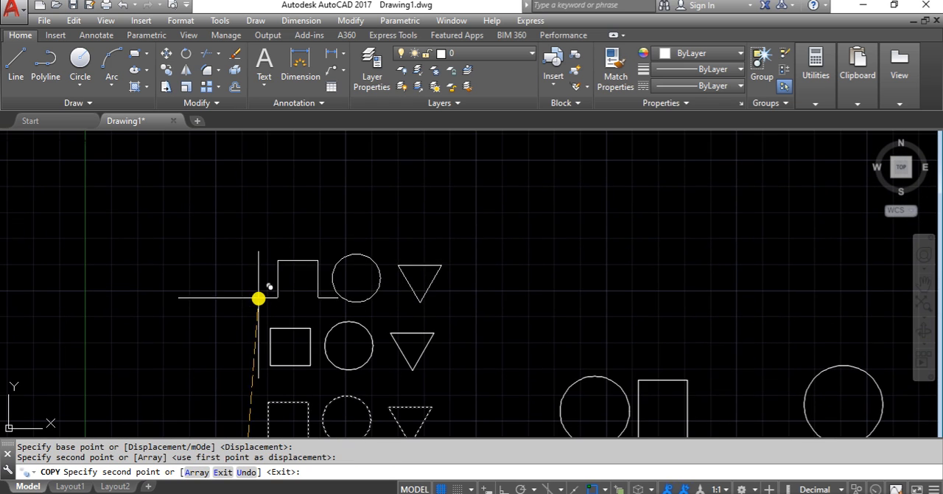
pyautogui.click(253, 288)
pyautogui.scroll(-2, 253, 288)
pyautogui.moveTo(253, 288); pyautogui.dragTo(250, 336, button='middle')
pyautogui.click(252, 287)
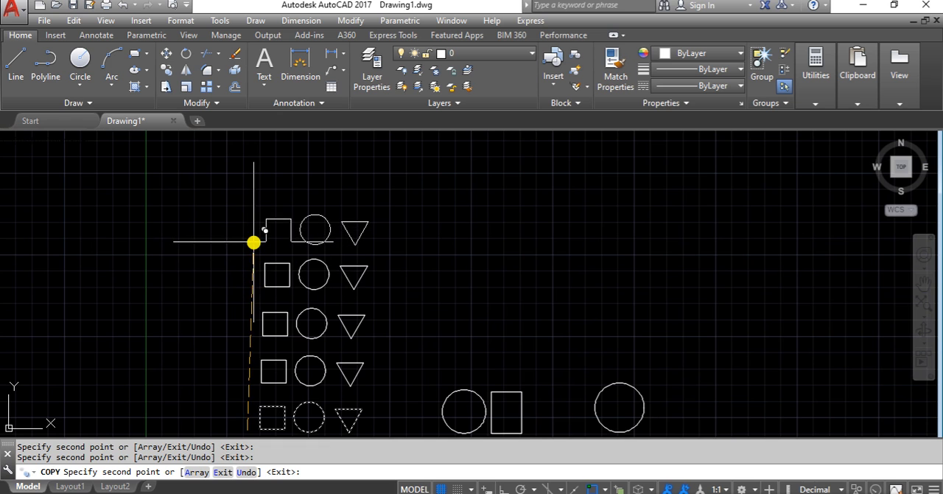
pyautogui.click(254, 241)
pyautogui.press('Return')
# Step: Copy the circle-rectangle block three times, stacking the copies upward above the original
pyautogui.scroll(-2, 254, 248)
pyautogui.scroll(2, 440, 355)
pyautogui.press('Return')
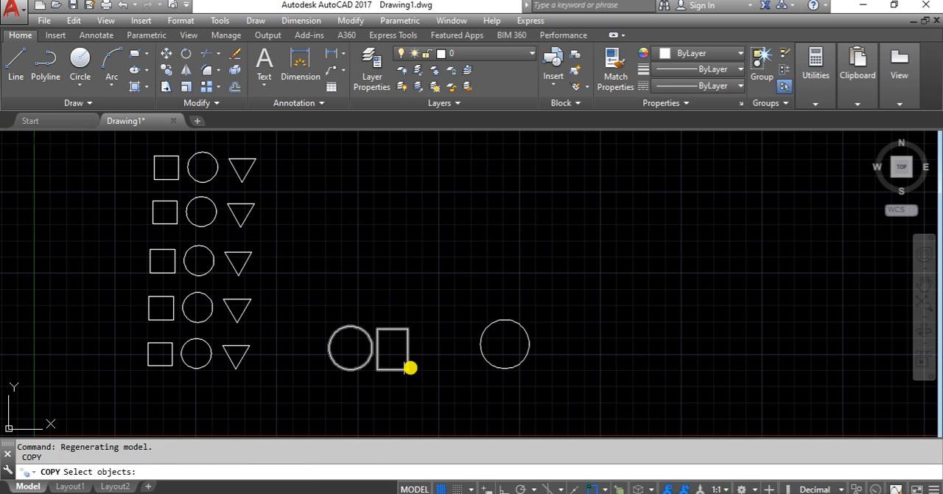
pyautogui.click(410, 367)
pyautogui.press('Return')
pyautogui.click(425, 371)
pyautogui.click(427, 312)
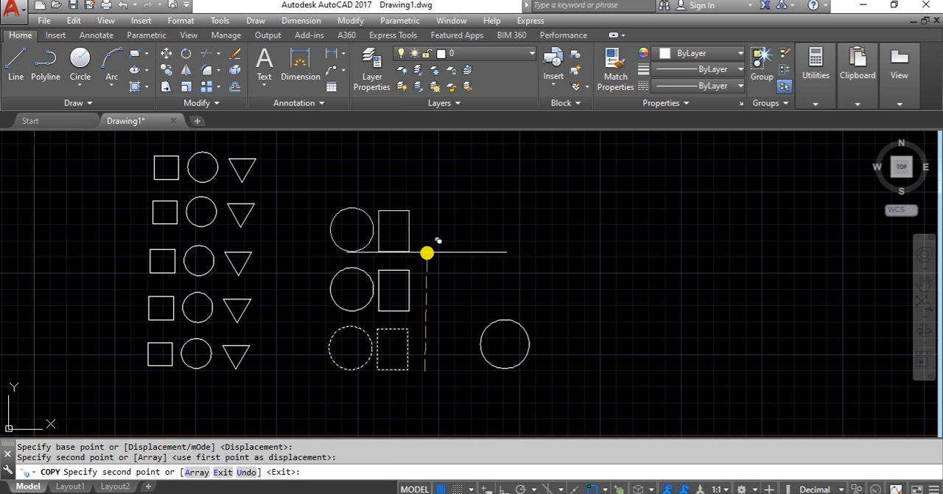
pyautogui.click(427, 252)
pyautogui.click(428, 184)
pyautogui.press('Return')
# Step: Select the five square-circle-triangle blocks in the column to check that each copy is a block, and clear the selection
pyautogui.moveTo(396, 258); pyautogui.dragTo(481, 246, button='middle')
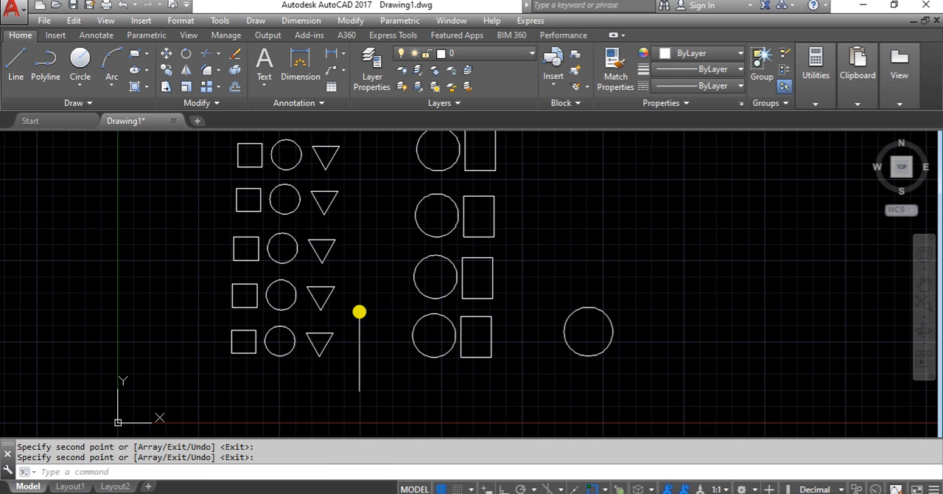
pyautogui.scroll(1, 231, 362)
pyautogui.scroll(2, 278, 322)
pyautogui.scroll(-5, 292, 323)
pyautogui.press('Return')
pyautogui.click(293, 322)
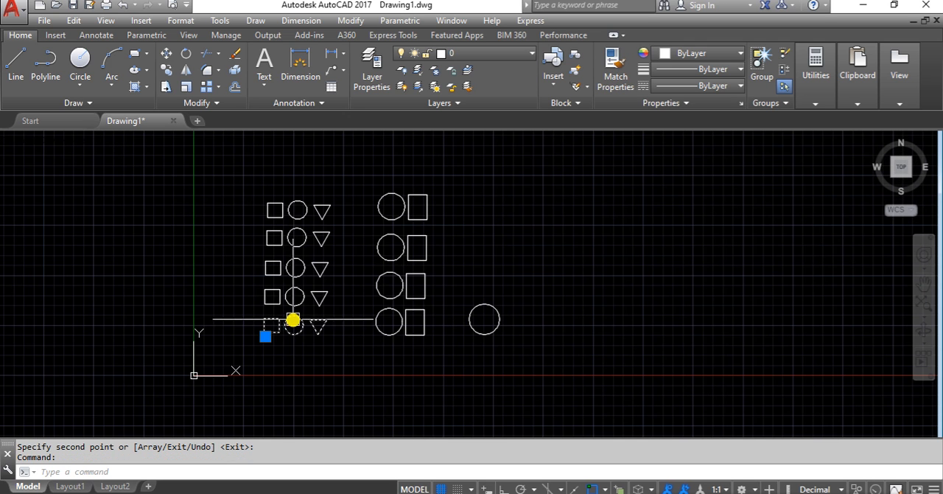
pyautogui.click(294, 298)
pyautogui.click(295, 269)
pyautogui.click(297, 243)
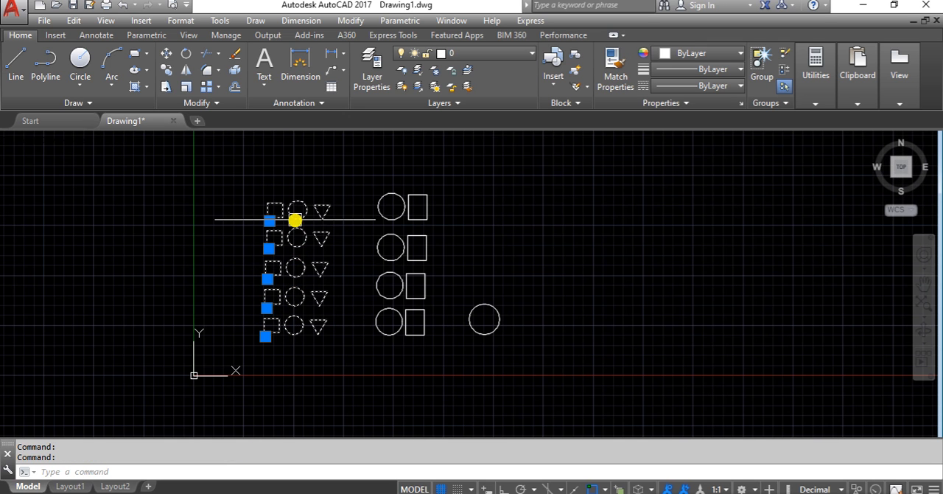
pyautogui.scroll(3, 294, 220)
pyautogui.press('Escape')
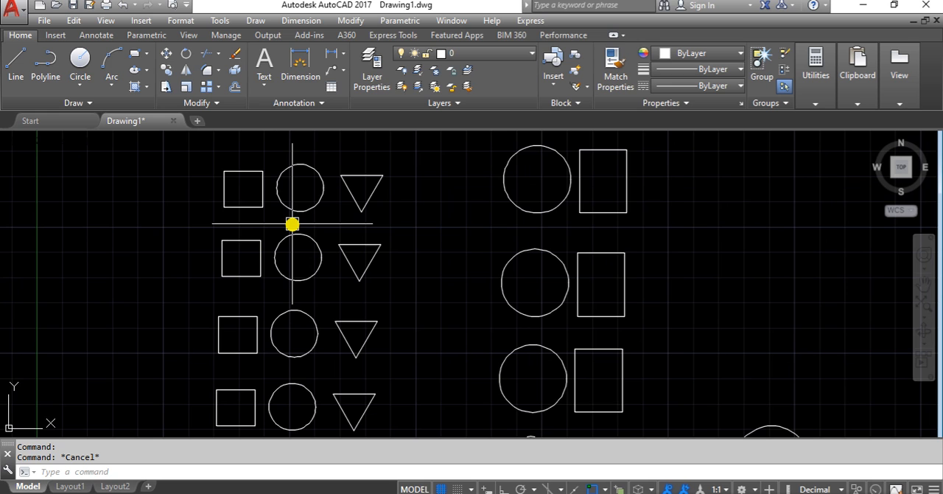
# Step: Select the three lowest square-circle-triangle blocks to examine their insertion grips, and clear the selection
pyautogui.scroll(-2, 280, 222)
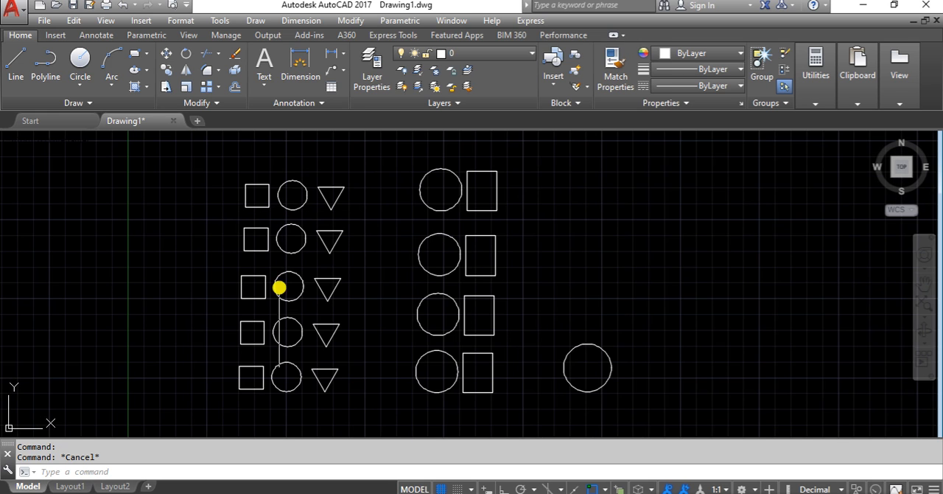
pyautogui.scroll(2, 279, 358)
pyautogui.click(286, 330)
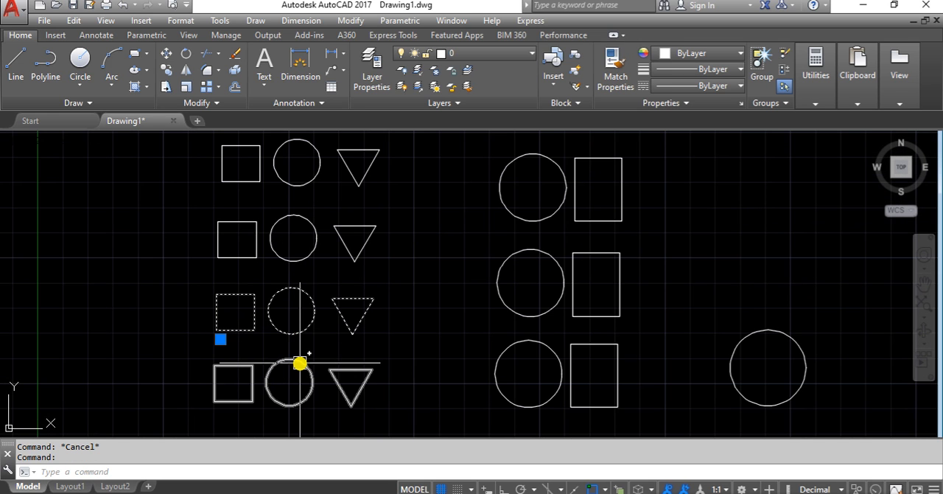
pyautogui.click(300, 363)
pyautogui.click(280, 258)
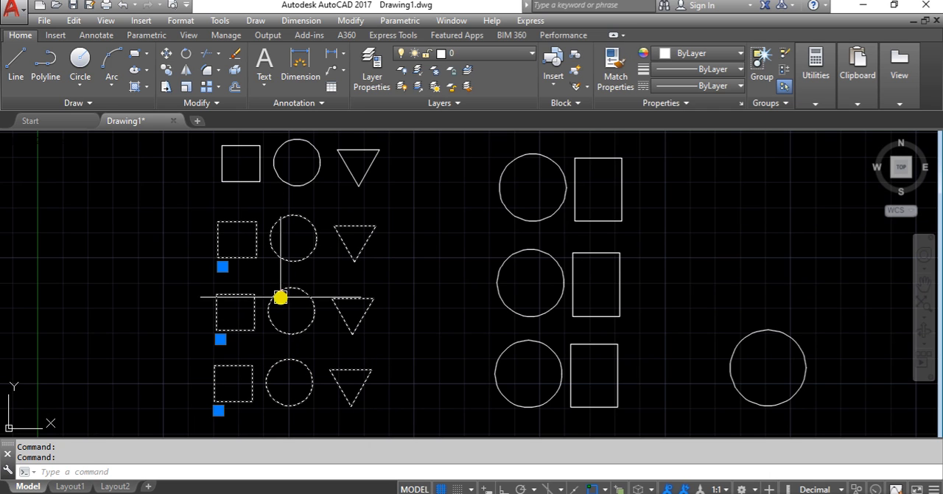
pyautogui.press('Escape')
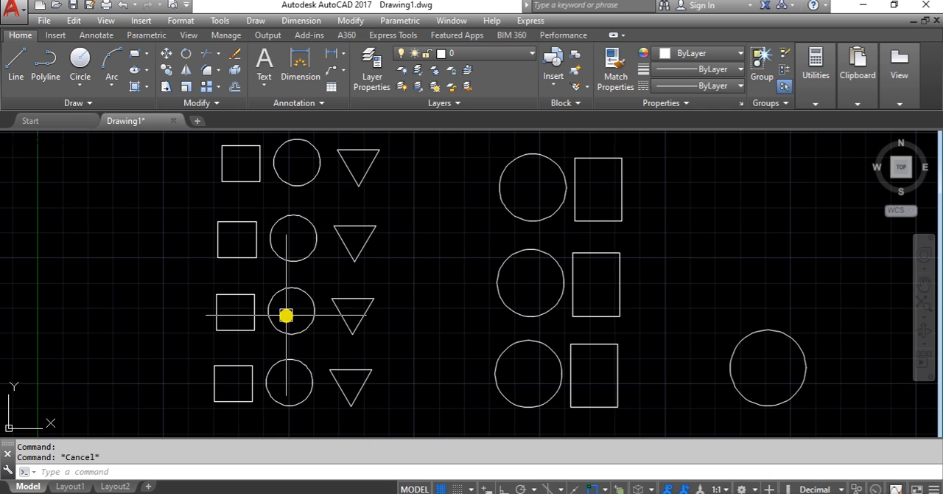
# Step: Select the two lowest square-circle-triangle blocks to check their block references, and clear the selection
pyautogui.click(288, 358)
pyautogui.click(286, 315)
pyautogui.press('Escape')
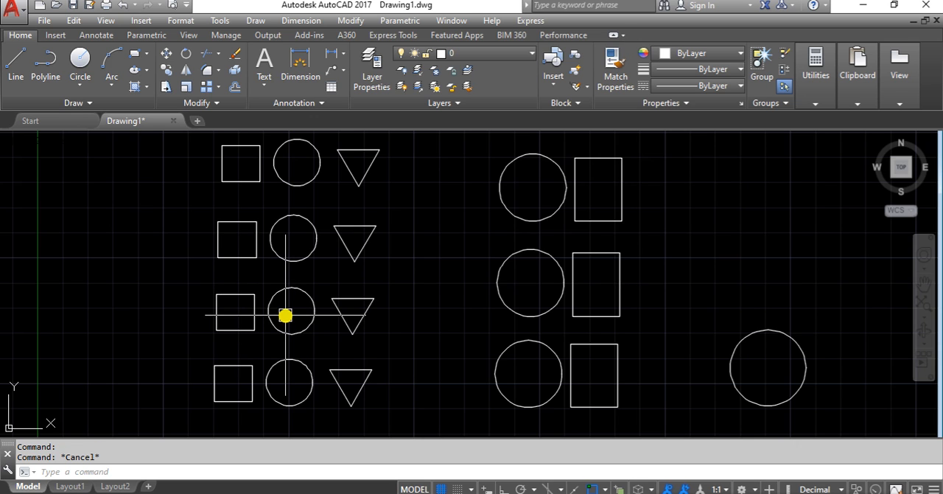
# Step: Open the block definition editing dialog for a square-circle-triangle block to examine the listed definitions, and cancel it
pyautogui.scroll(4, 286, 316)
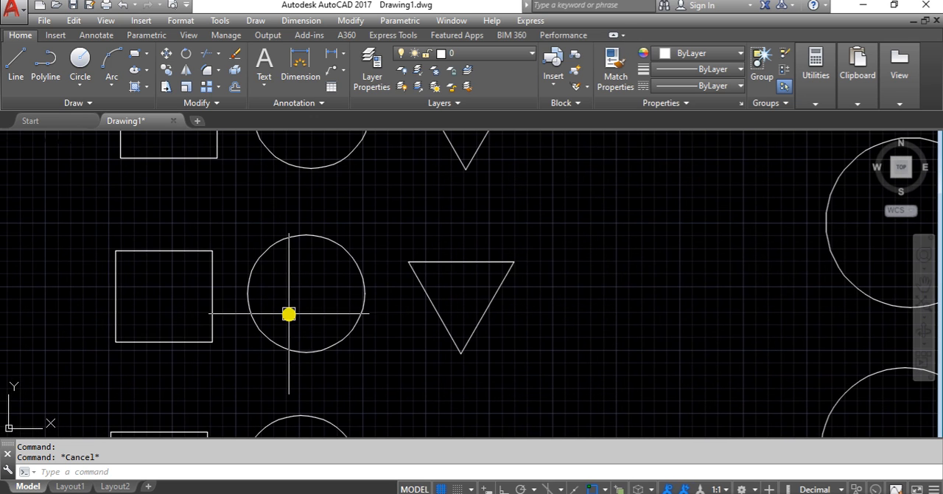
pyautogui.moveTo(288, 314); pyautogui.dragTo(297, 326, button='middle')
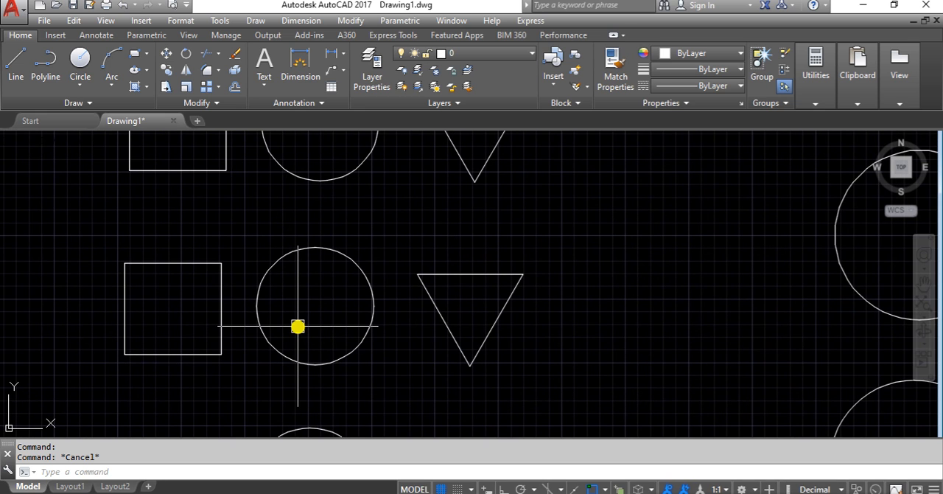
pyautogui.moveTo(297, 327); pyautogui.dragTo(352, 316, button='middle')
pyautogui.scroll(2, 303, 322)
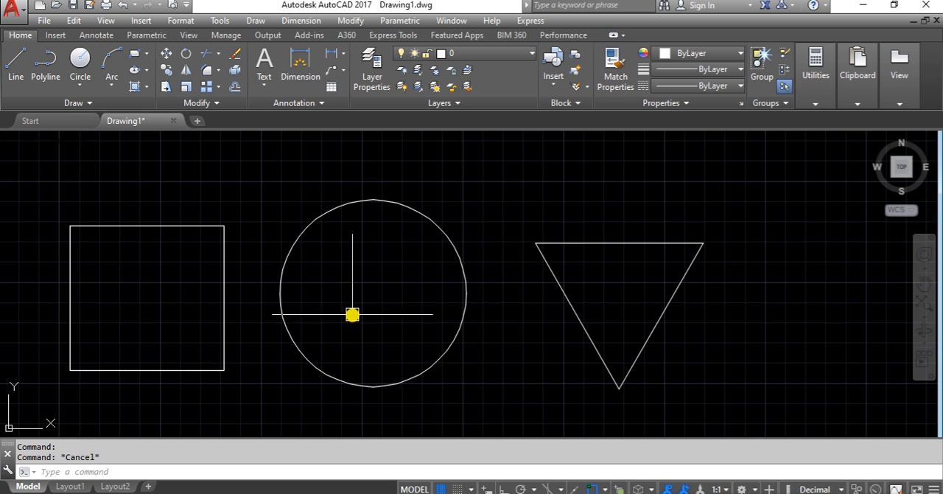
pyautogui.click(311, 234)
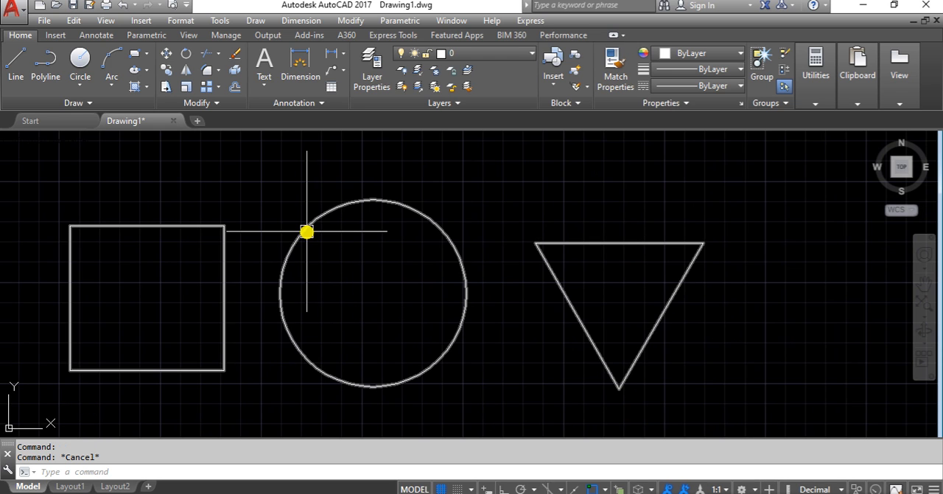
pyautogui.doubleClick(306, 231)
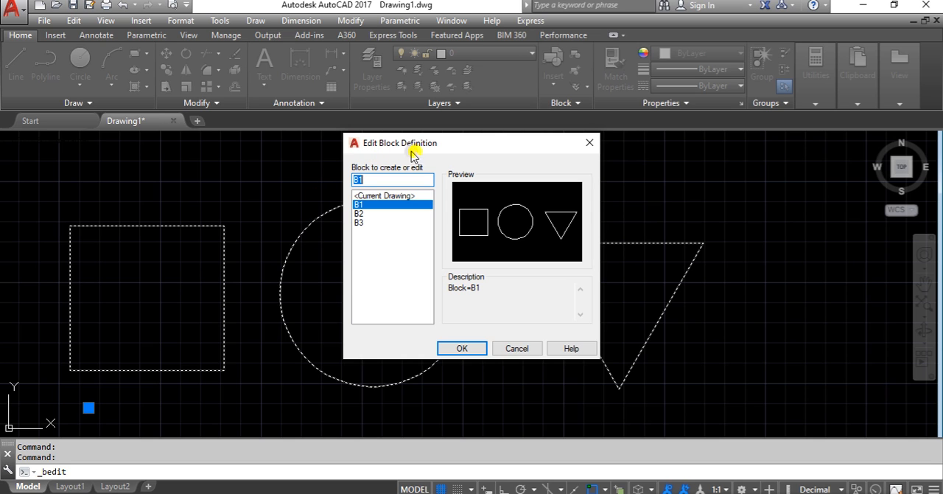
pyautogui.click(516, 348)
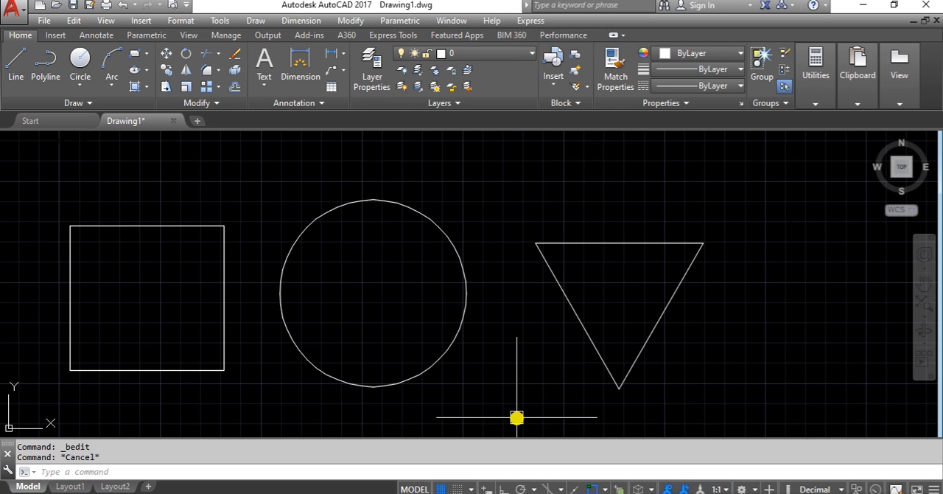
pyautogui.press('Escape')
# Step: Disable the double click editing option in the program's user preferences
pyautogui.rightClick(563, 163)
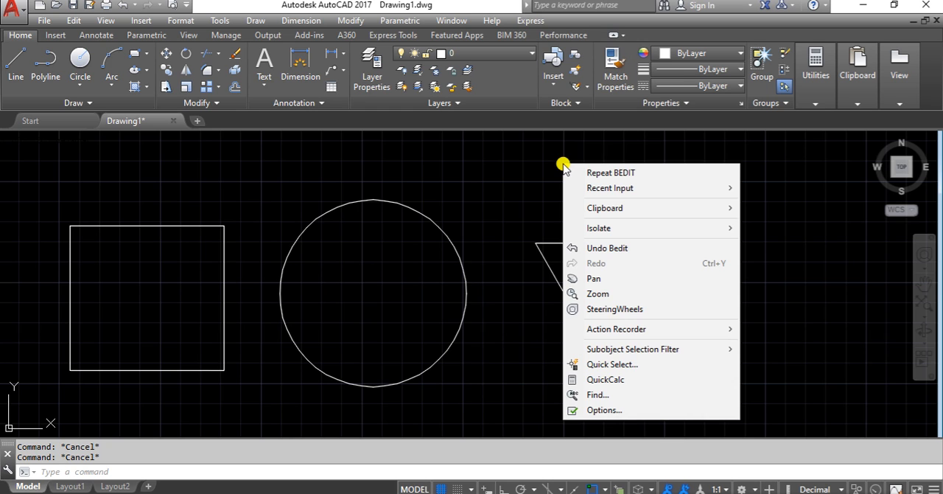
pyautogui.click(614, 411)
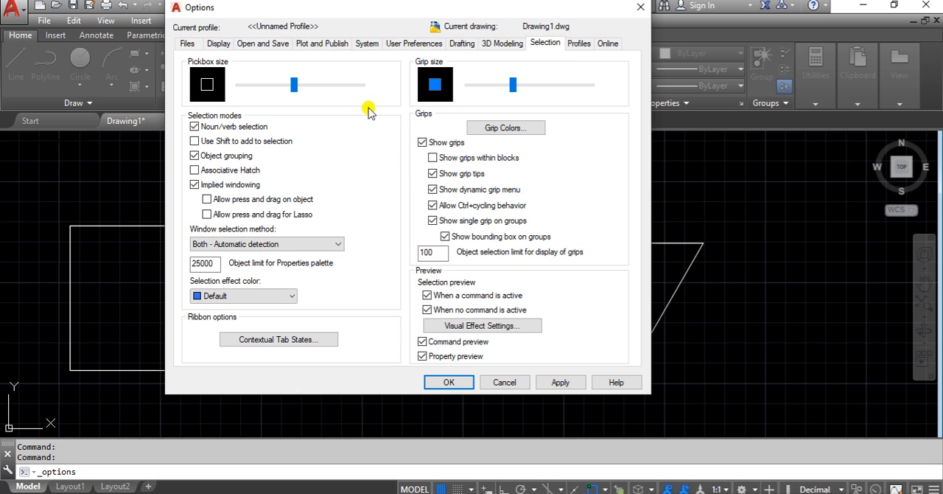
pyautogui.click(398, 46)
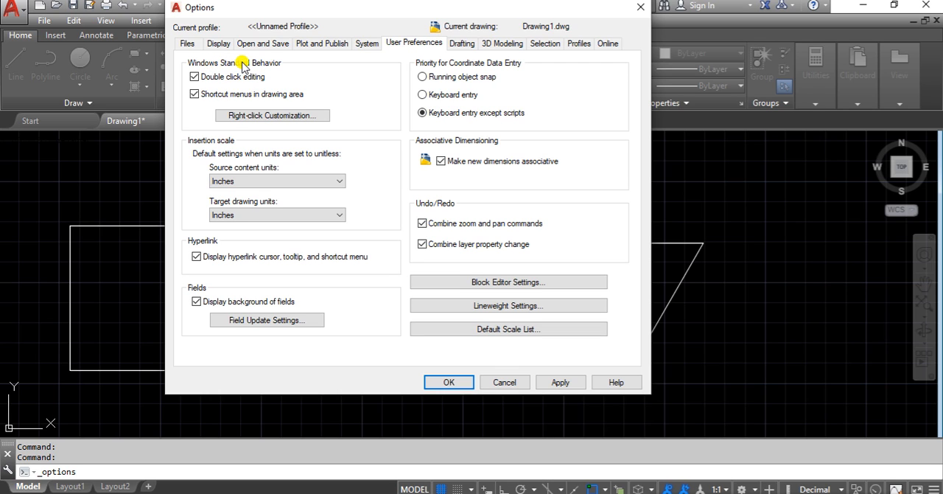
pyautogui.click(195, 77)
pyautogui.click(469, 383)
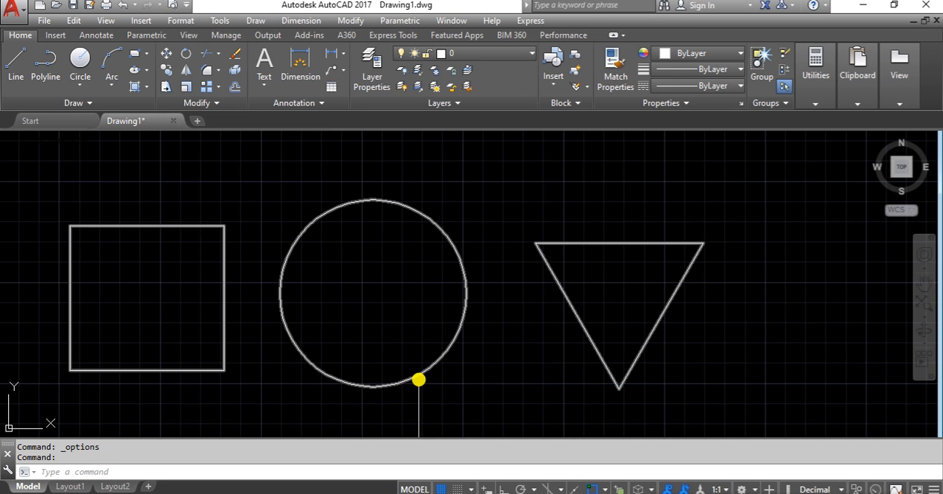
# Step: Check how the square-circle-triangle block responds to an edit attempt, and clear the selection
pyautogui.click(420, 374)
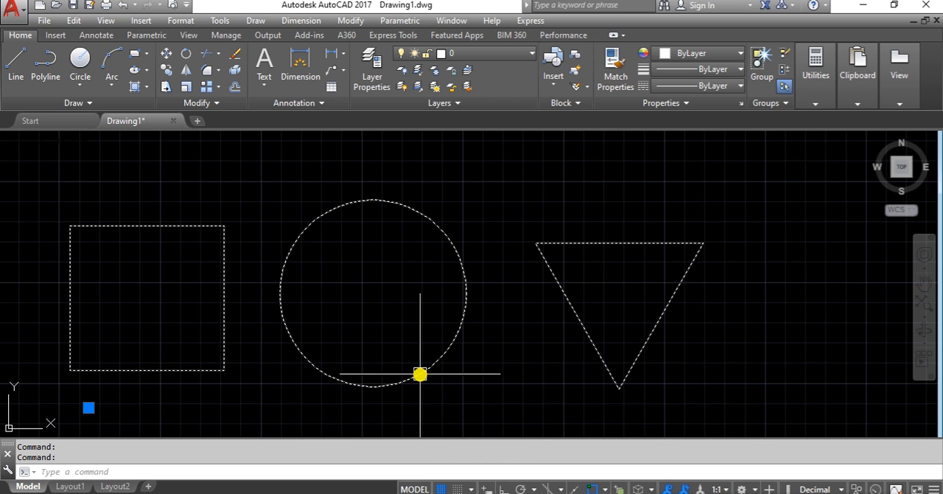
pyautogui.press('Escape')
pyautogui.press('Escape')
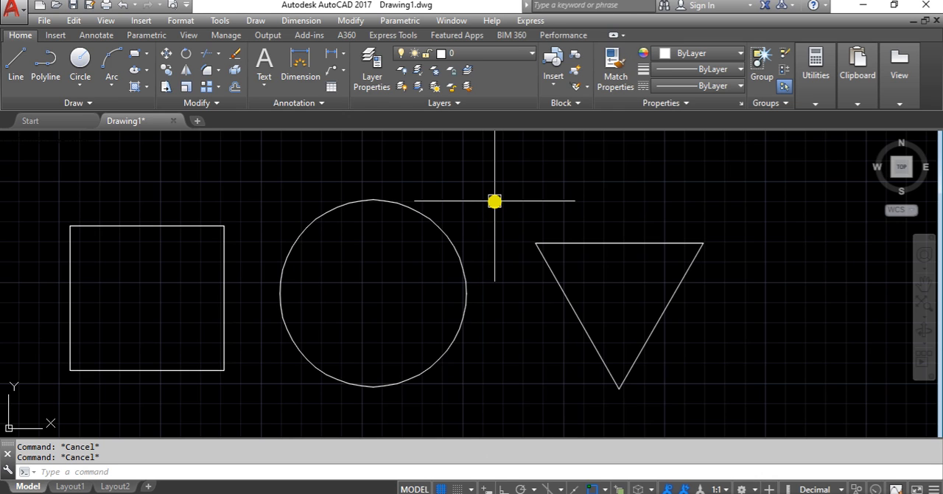
# Step: Re-enable the double click editing option in the program's user preferences and apply it
pyautogui.rightClick(495, 201)
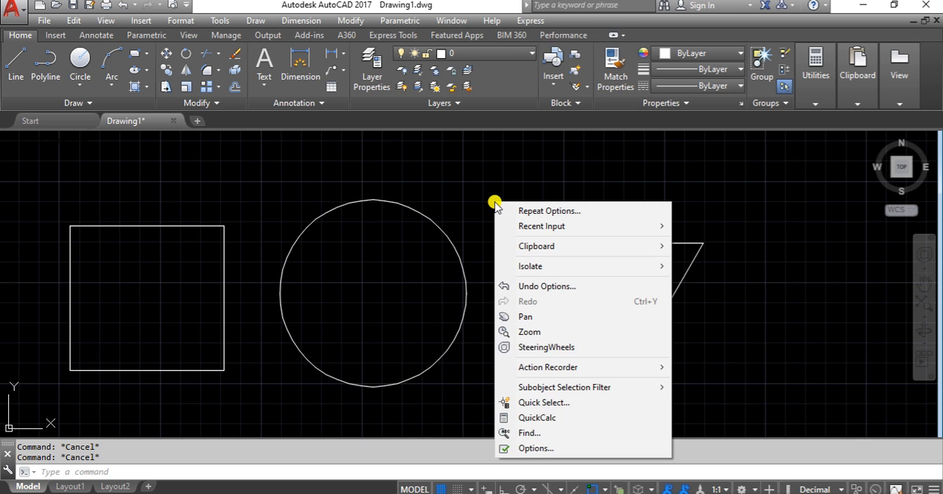
pyautogui.click(535, 448)
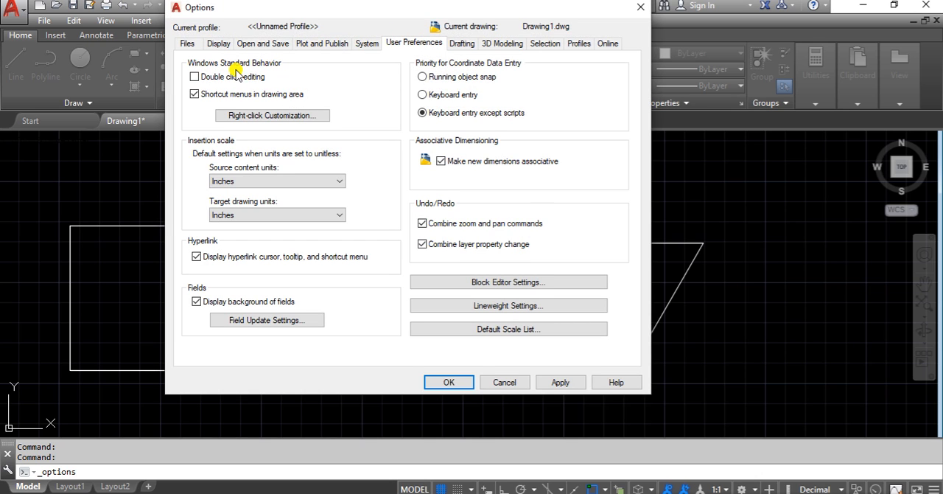
pyautogui.click(194, 78)
pyautogui.click(558, 381)
pyautogui.click(449, 382)
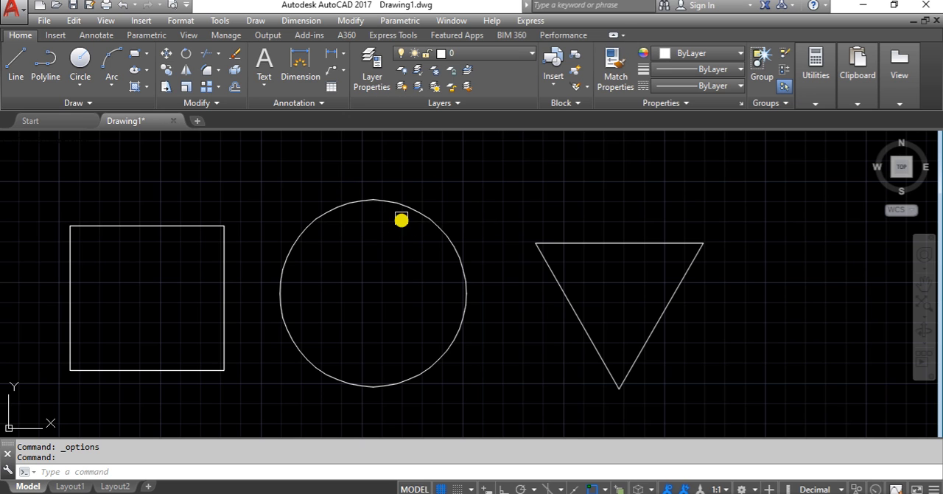
# Step: Preview definitions B2 and B3, open block B1 in the Block Editor, and move the authoring palettes off the square
pyautogui.doubleClick(410, 206)
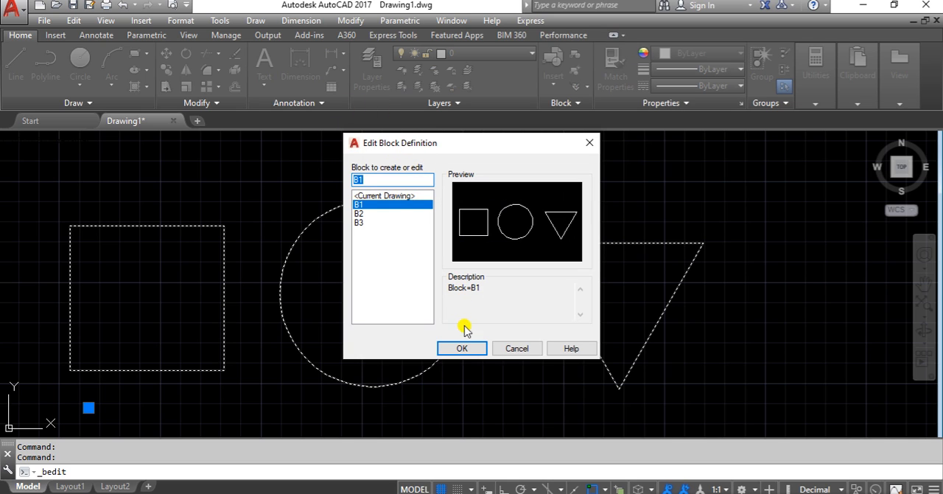
pyautogui.click(365, 213)
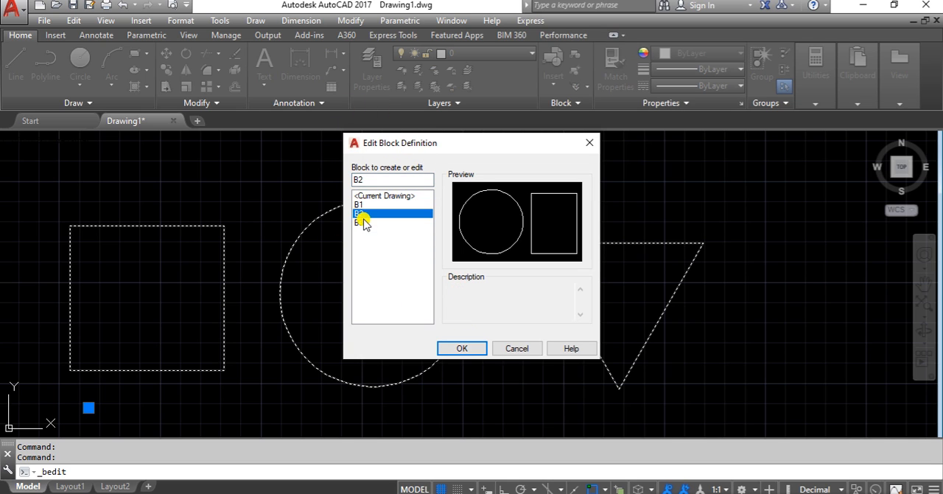
pyautogui.click(364, 222)
pyautogui.click(361, 205)
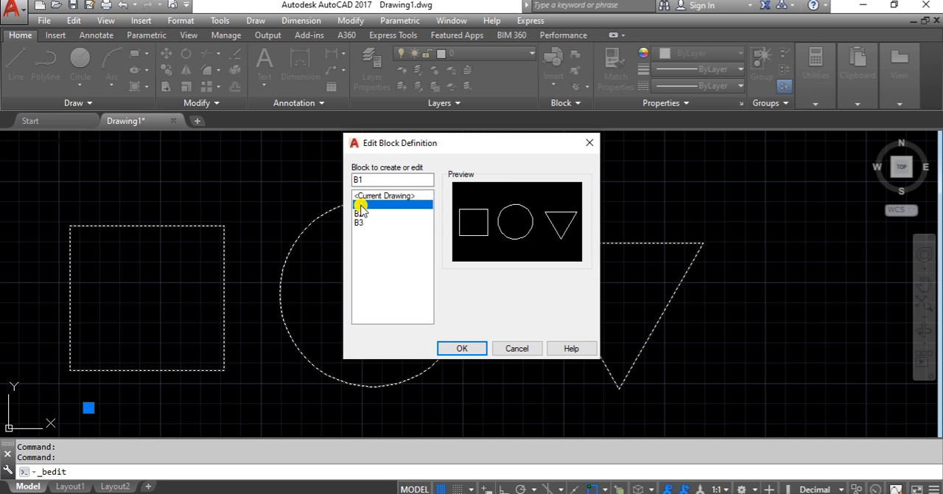
pyautogui.click(453, 351)
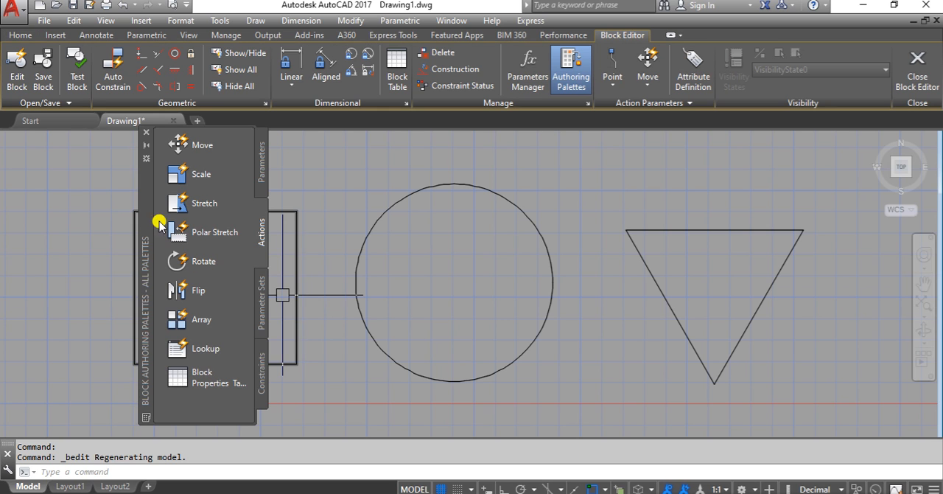
pyautogui.moveTo(148, 194); pyautogui.dragTo(52, 209)
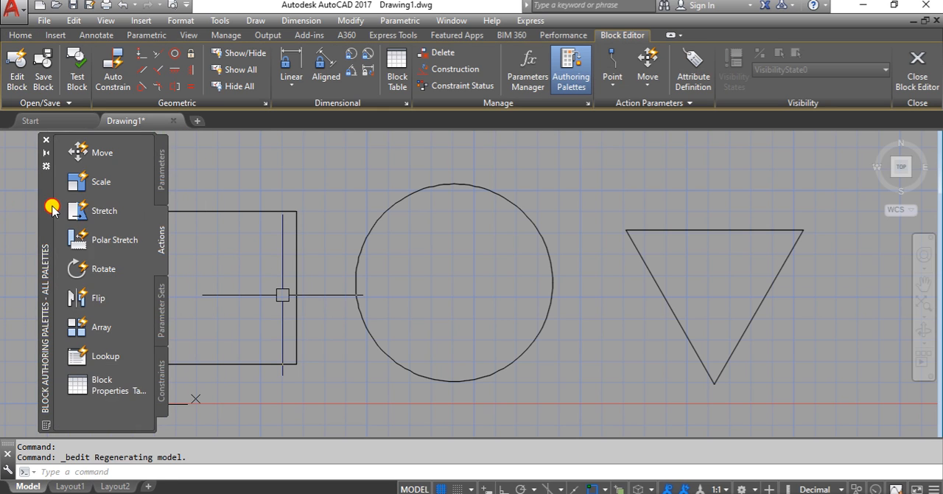
# Step: Draw two crossing diagonal lines joining the opposite corners of the square in block B1
pyautogui.scroll(-2, 432, 248)
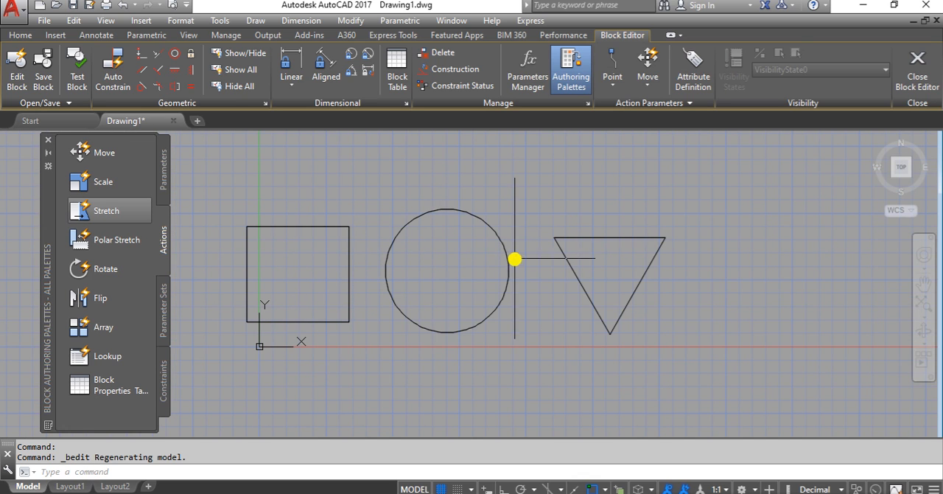
pyautogui.scroll(2, 353, 288)
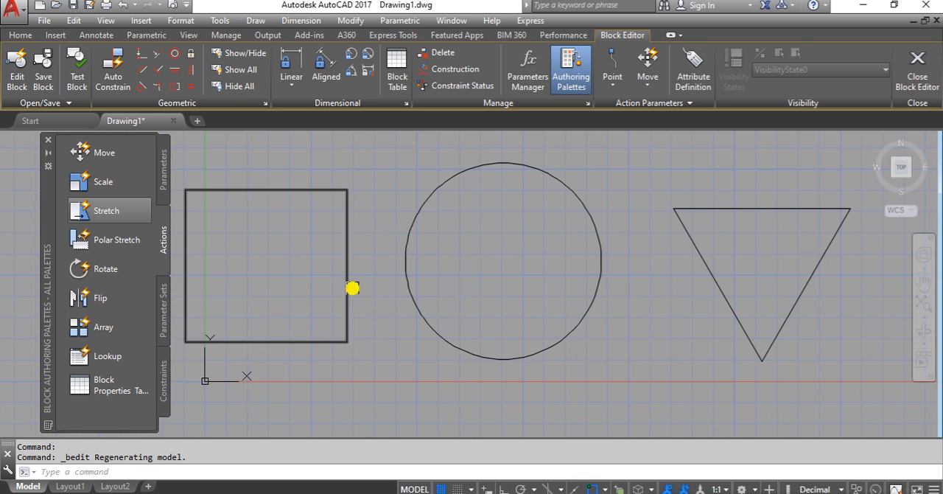
pyautogui.write('l')
pyautogui.press('Return')
pyautogui.moveTo(352, 288); pyautogui.dragTo(471, 266, button='middle')
pyautogui.click(315, 309)
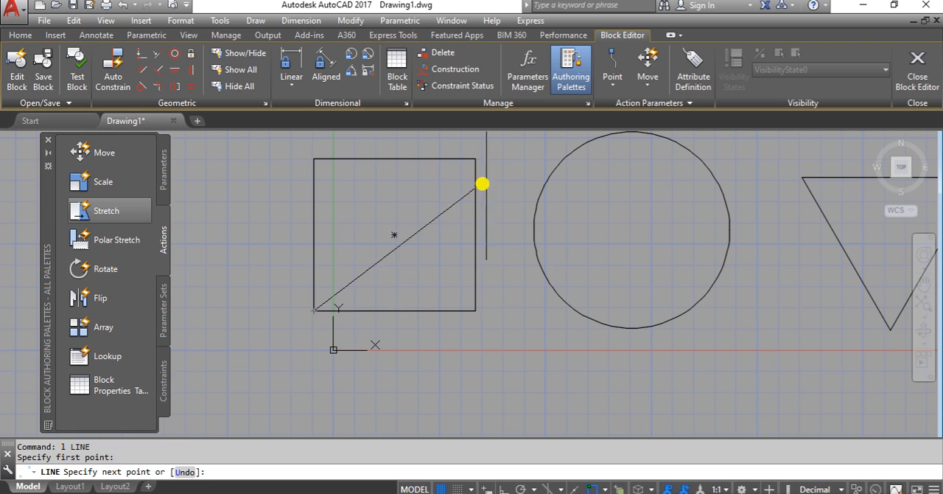
pyautogui.click(475, 160)
pyautogui.press('Return')
pyautogui.press('Return')
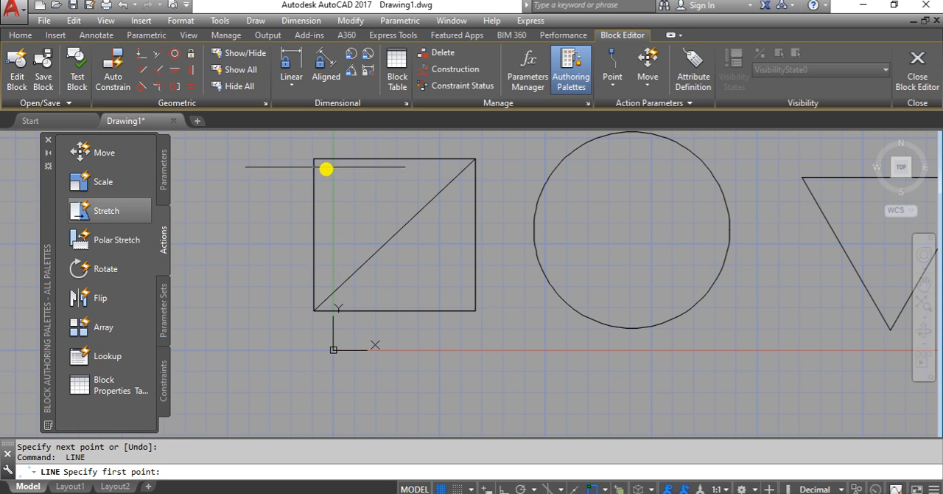
pyautogui.click(317, 161)
pyautogui.click(475, 310)
# Step: Offset the circle inward by a small distance picked in the drawing to form a concentric inner circle
pyautogui.press('Return')
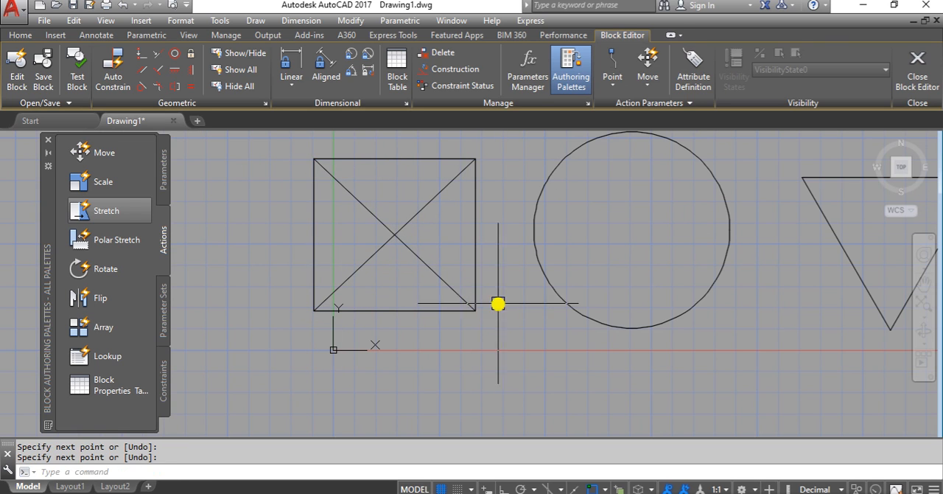
pyautogui.moveTo(498, 303); pyautogui.dragTo(442, 330, button='middle')
pyautogui.write('o')
pyautogui.press('Return')
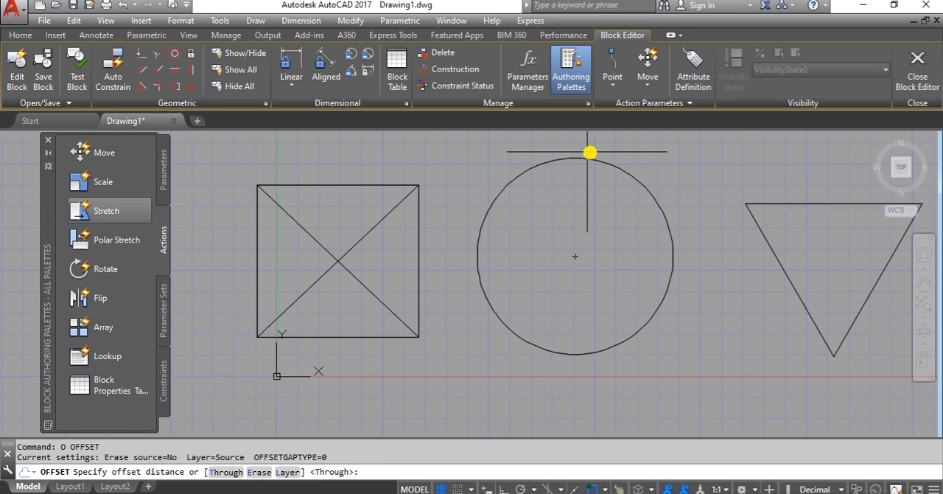
pyautogui.click(575, 158)
pyautogui.click(577, 172)
pyautogui.click(573, 158)
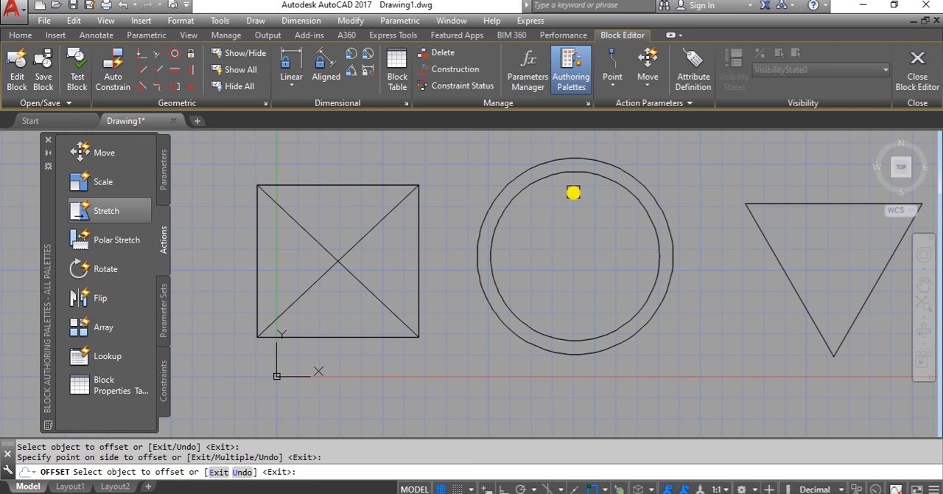
pyautogui.click(570, 194)
pyautogui.press('Return')
pyautogui.scroll(2, 558, 268)
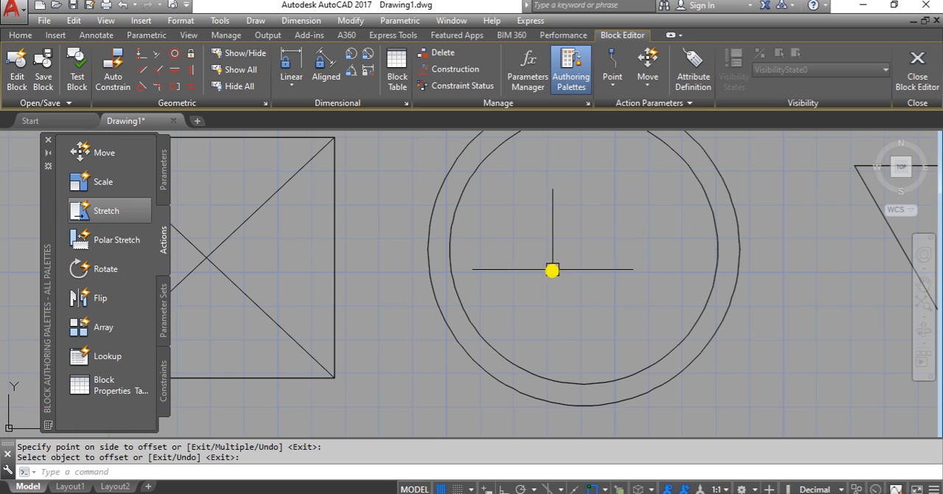
pyautogui.write('l')
pyautogui.press('Return')
pyautogui.scroll(-4, 559, 282)
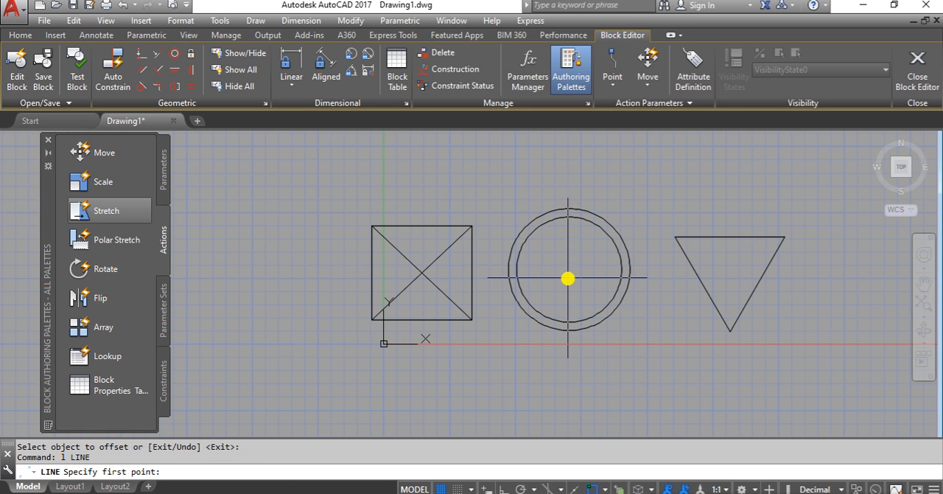
pyautogui.press('Escape')
# Step: Draw a small rectangle inside the inner circle
pyautogui.write('rec')
pyautogui.press('Return')
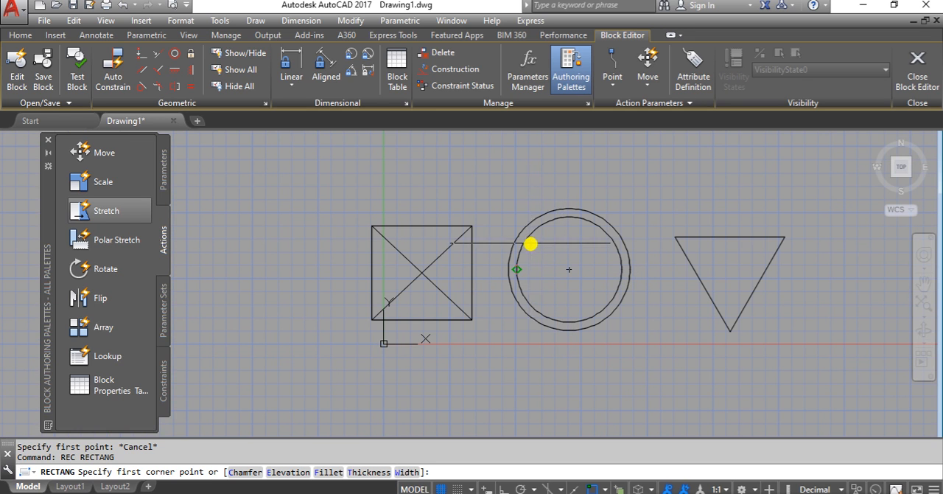
pyautogui.click(543, 251)
pyautogui.click(611, 303)
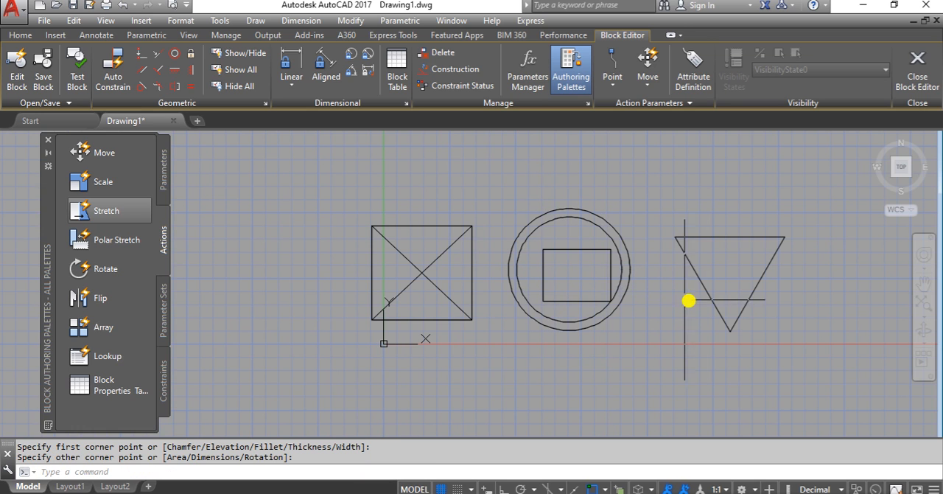
# Step: Move the small rectangle inside the inner circle slightly up and to the left to sit nearer the circle's centre
pyautogui.scroll(2, 602, 304)
pyautogui.click(586, 303)
pyautogui.moveTo(609, 298); pyautogui.dragTo(575, 307, button='middle')
pyautogui.write('m')
pyautogui.press('Return')
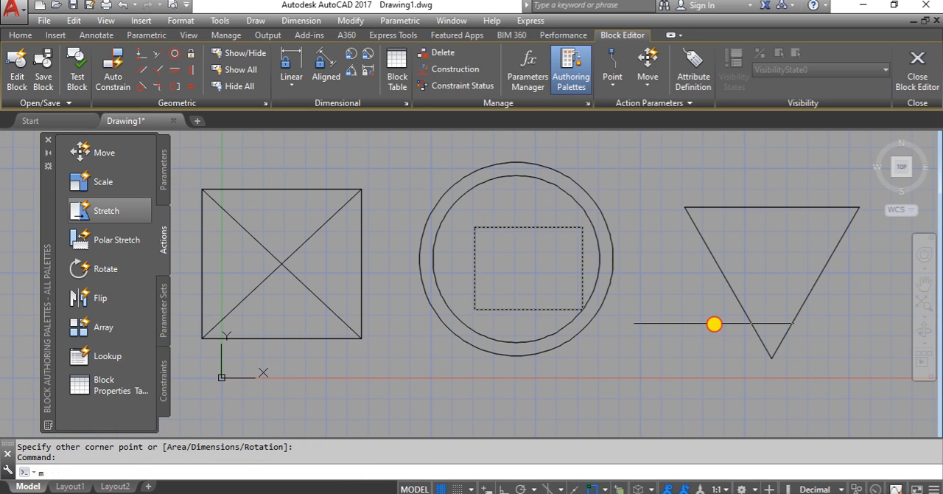
pyautogui.click(715, 323)
pyautogui.click(702, 313)
# Step: Draw a circle centred on each corner of the triangle, with radii of about 0.82 at the upper-left and 0.70 at the upper-right
pyautogui.moveTo(702, 312); pyautogui.dragTo(663, 320, button='middle')
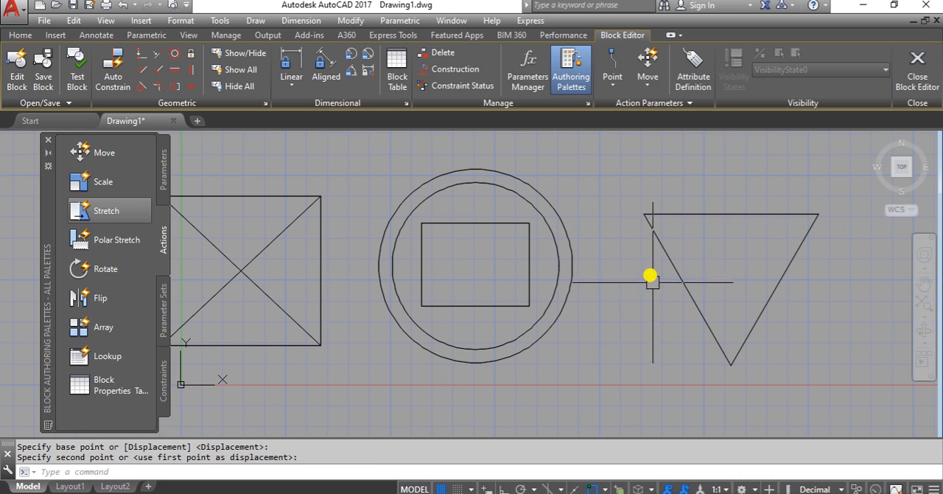
pyautogui.write('c')
pyautogui.press('Return')
pyautogui.click(645, 214)
pyautogui.click(631, 246)
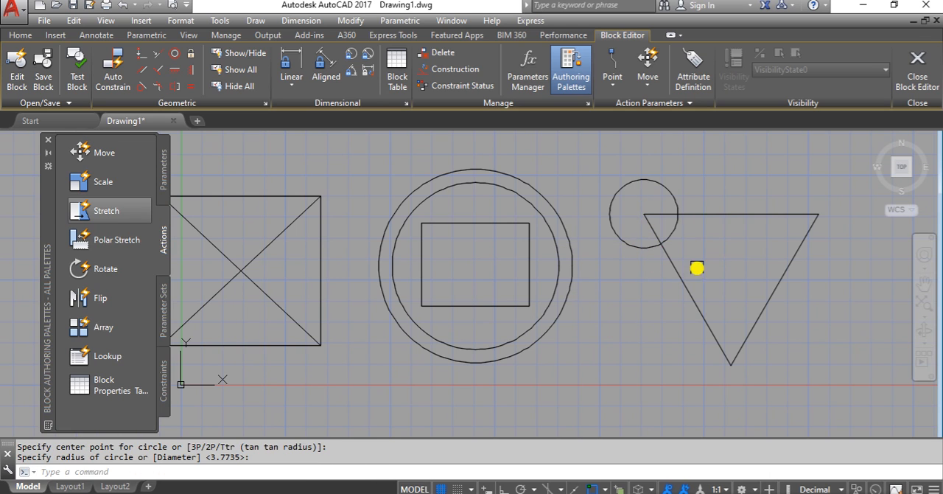
pyautogui.press('Return')
pyautogui.click(817, 214)
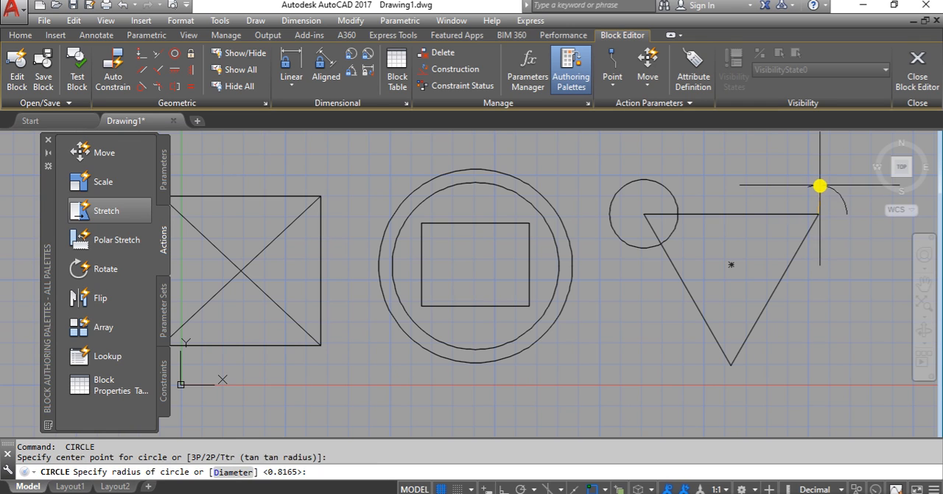
pyautogui.click(819, 185)
pyautogui.press('Return')
pyautogui.click(731, 364)
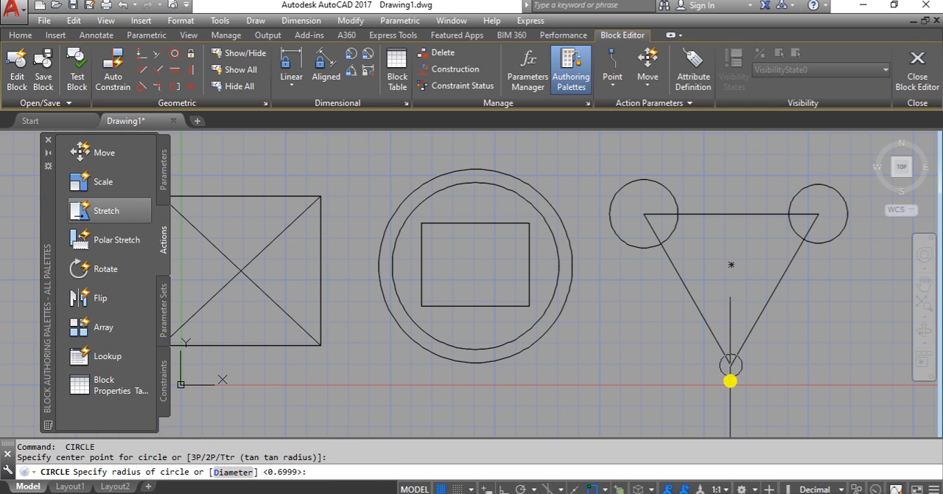
pyautogui.click(731, 392)
pyautogui.click(756, 322)
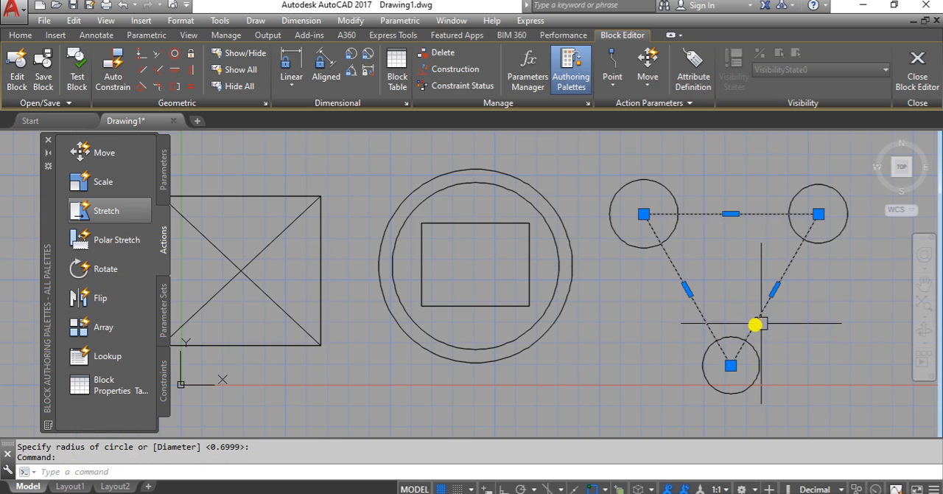
pyautogui.scroll(-2, 693, 328)
pyautogui.press('Escape')
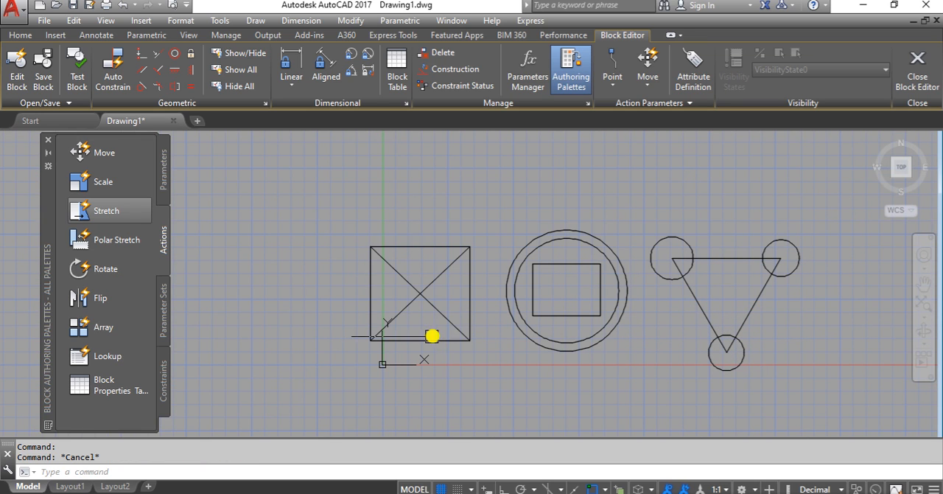
pyautogui.press('Escape')
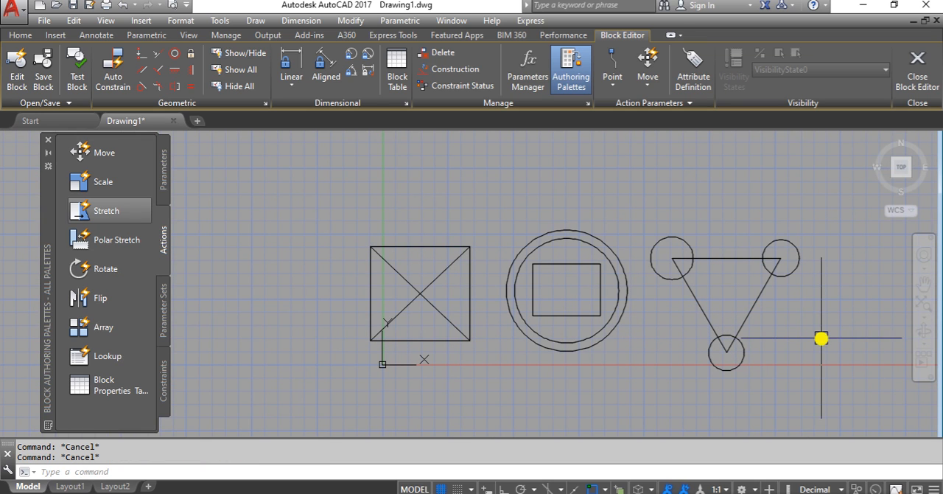
# Step: Close the Block Editor and save the changes to block B1
pyautogui.scroll(3, 739, 336)
pyautogui.scroll(-3, 798, 340)
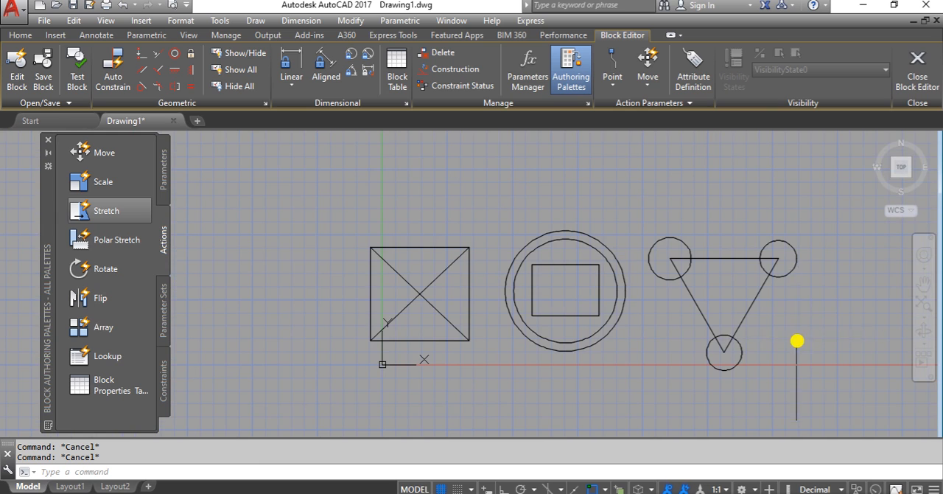
pyautogui.click(918, 72)
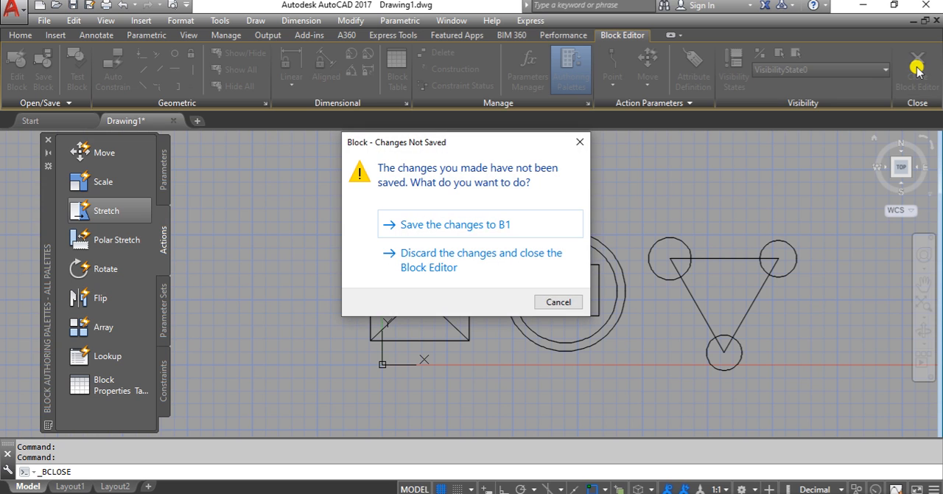
pyautogui.click(427, 230)
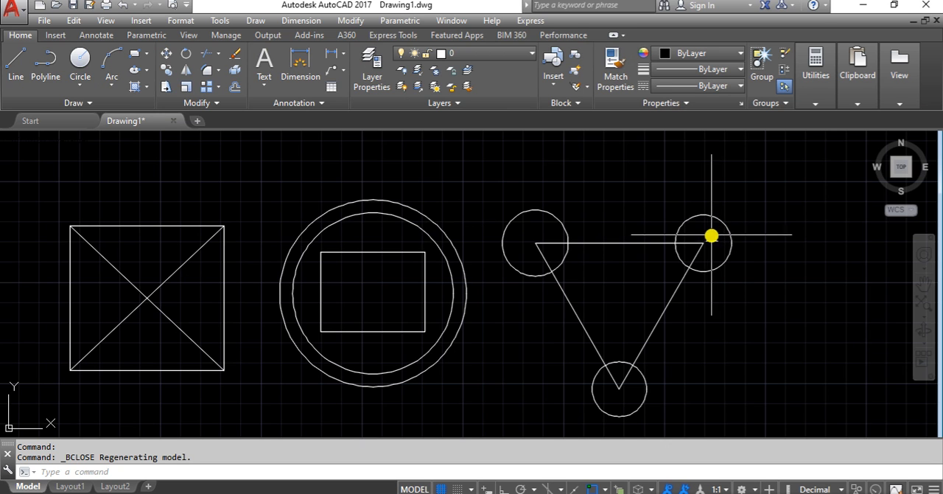
# Step: Examine the column of B1 copies in the drawing by selecting them, to check whether each one carries the edited geometry
pyautogui.scroll(-6, 712, 233)
pyautogui.scroll(-2, 671, 323)
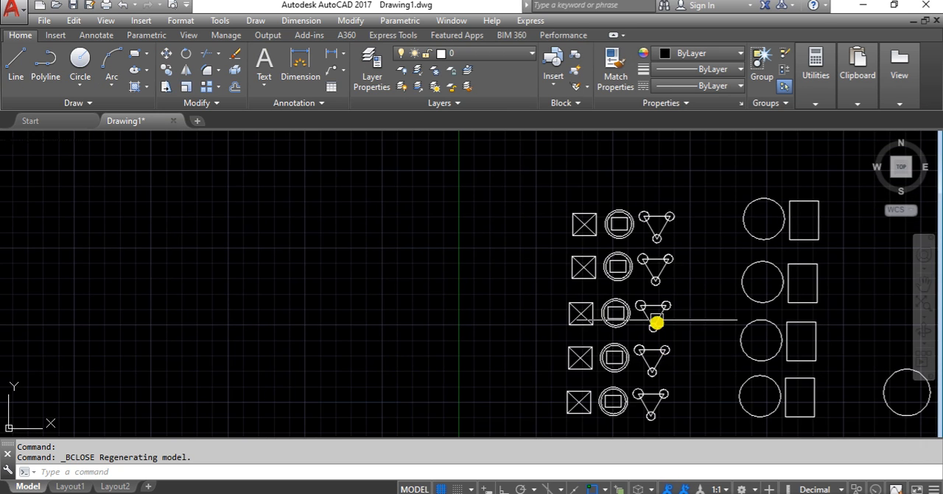
pyautogui.click(634, 219)
pyautogui.click(627, 282)
pyautogui.click(621, 322)
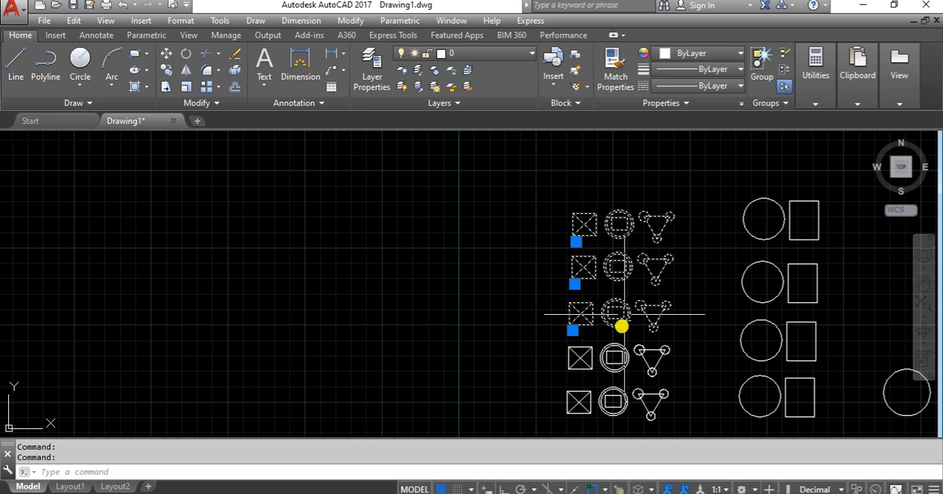
pyautogui.click(615, 343)
pyautogui.click(632, 406)
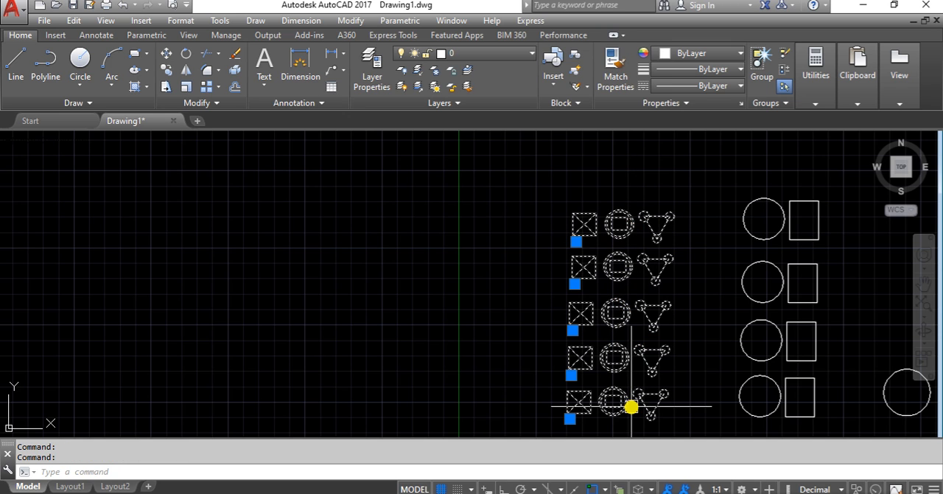
pyautogui.press('Escape')
pyautogui.click(624, 364)
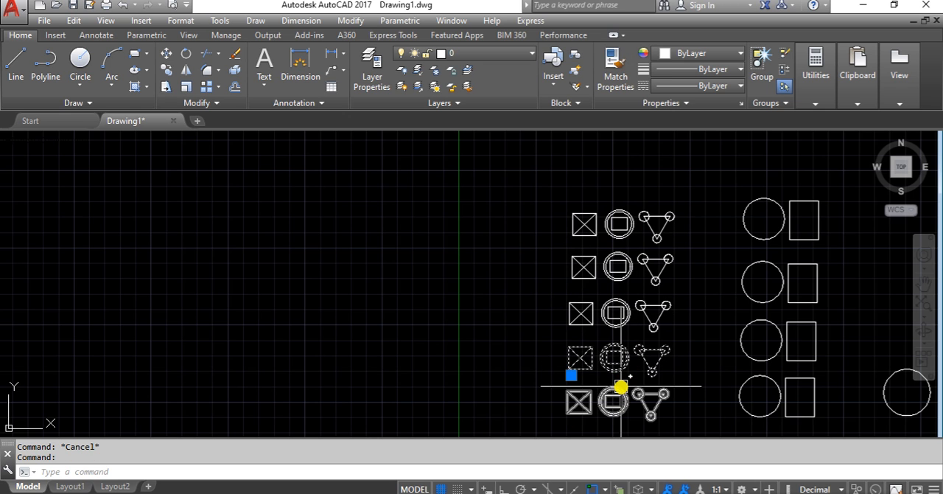
pyautogui.click(615, 408)
pyautogui.press('Escape')
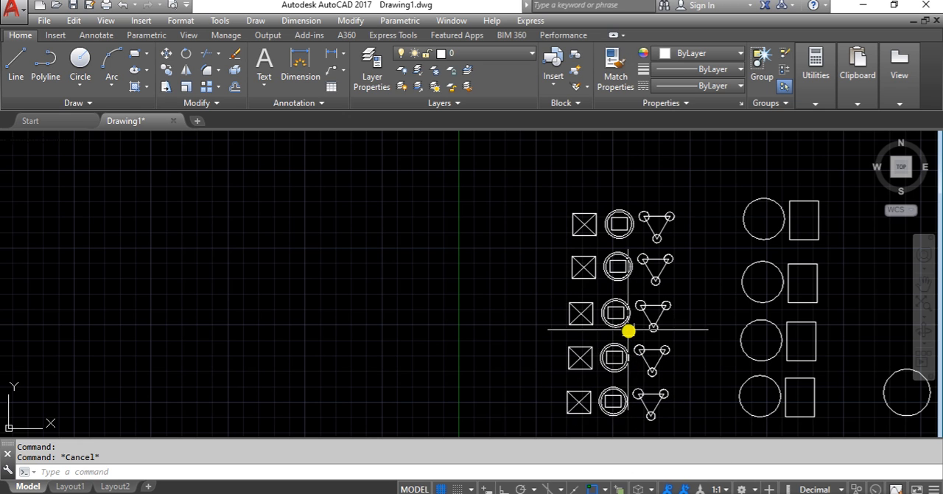
pyautogui.click(627, 325)
pyautogui.click(626, 273)
pyautogui.press('Escape')
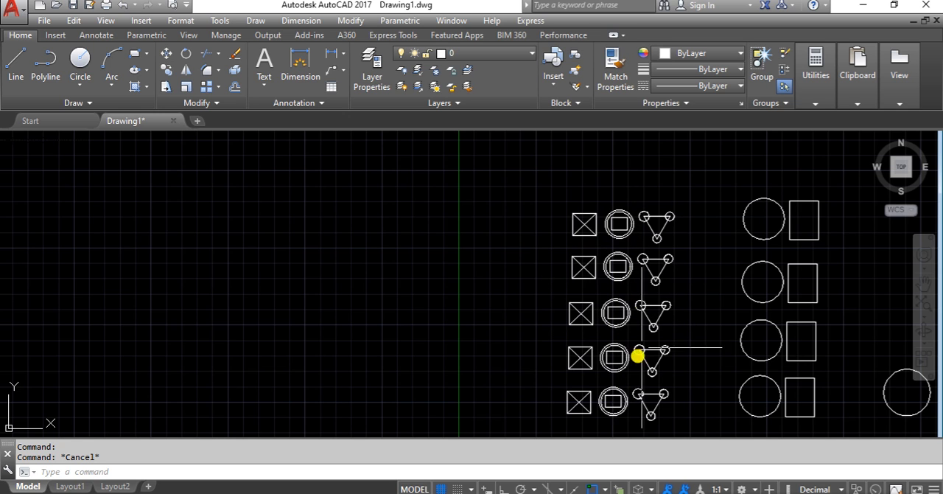
pyautogui.click(621, 368)
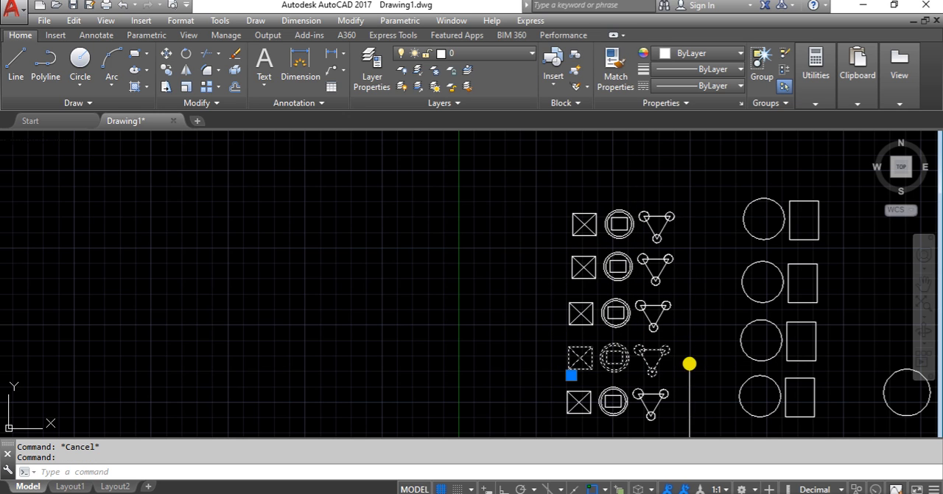
pyautogui.press('Escape')
pyautogui.click(619, 388)
pyautogui.click(629, 319)
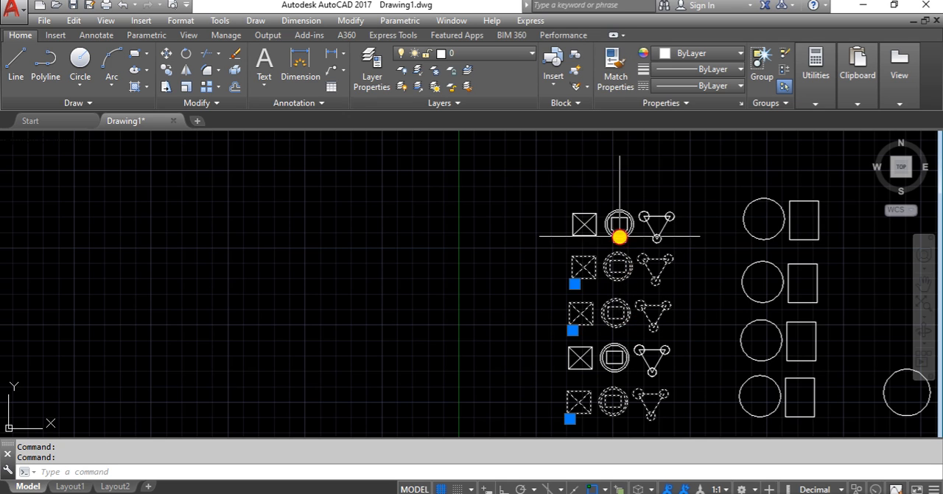
pyautogui.press('Escape')
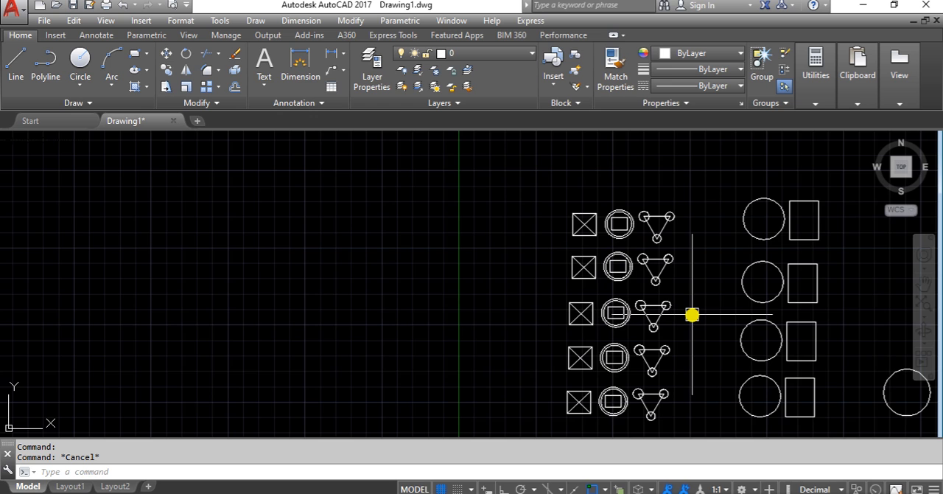
# Step: Examine the column of circle-and-rectangle block copies in the drawing, selecting them one after another and clearing the selection
pyautogui.moveTo(692, 315); pyautogui.dragTo(510, 277, button='middle')
pyautogui.click(605, 341)
pyautogui.click(605, 317)
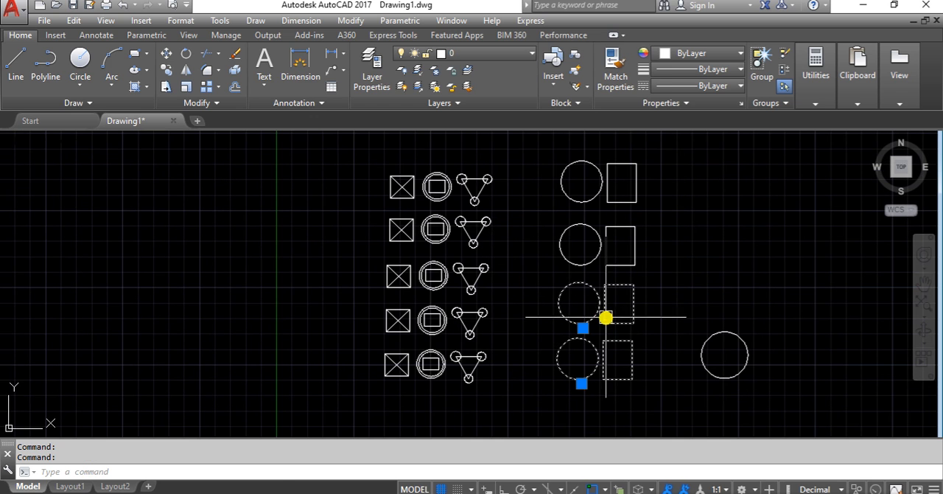
pyautogui.click(600, 267)
pyautogui.click(583, 204)
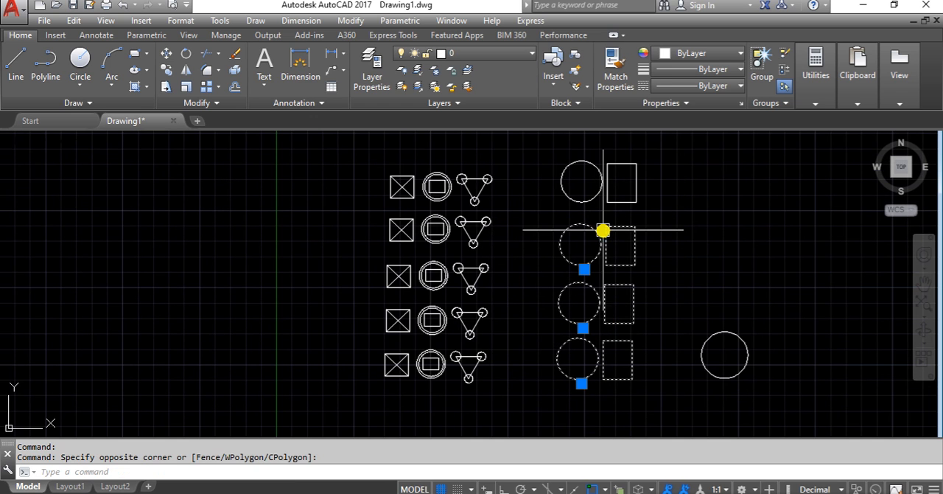
pyautogui.press('Escape')
pyautogui.scroll(6, 600, 381)
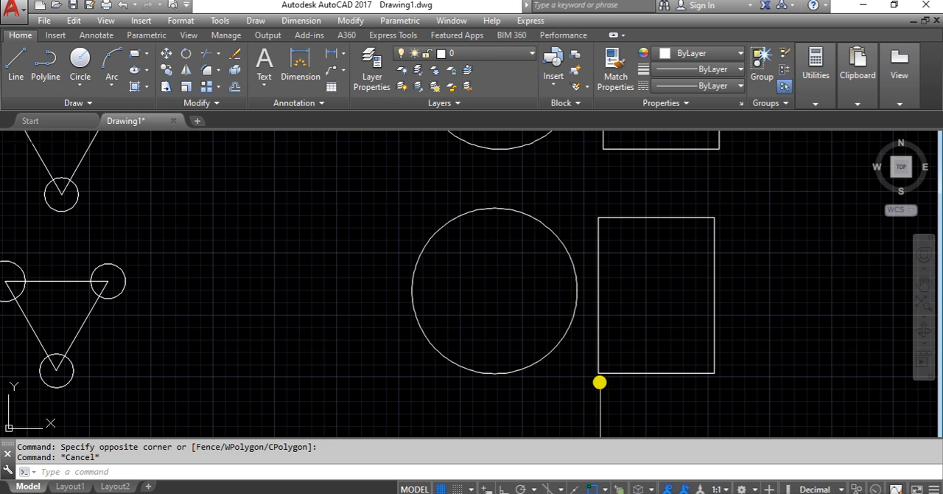
pyautogui.scroll(-7, 593, 266)
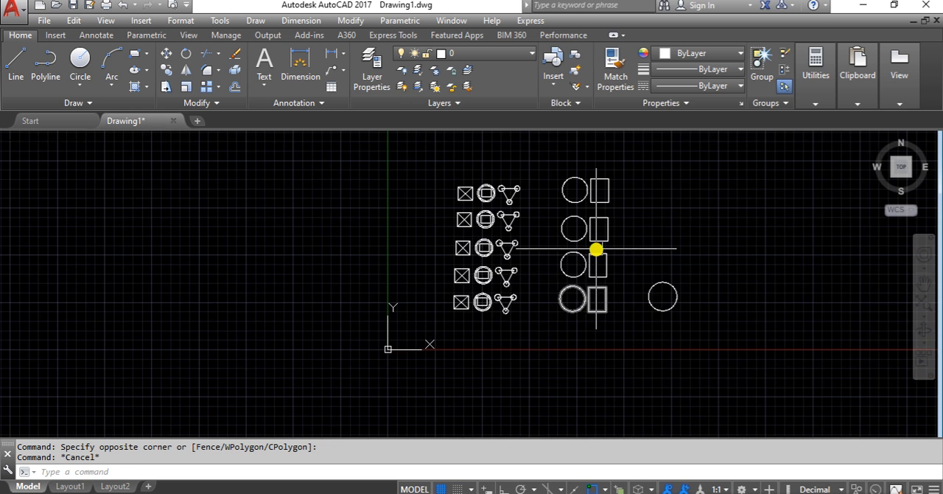
pyautogui.scroll(4, 595, 249)
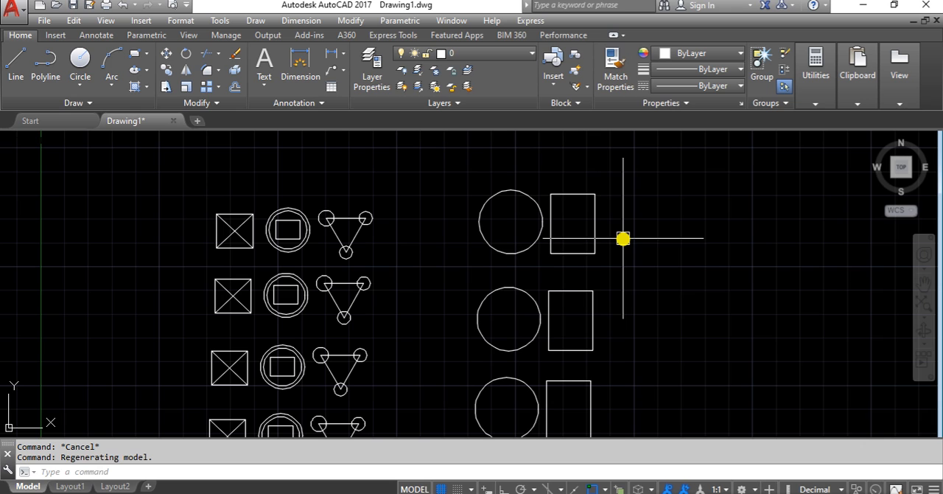
# Step: Preview the B1, B2 and B3 definitions with BE and open block B2 in the Block Editor
pyautogui.press('Return')
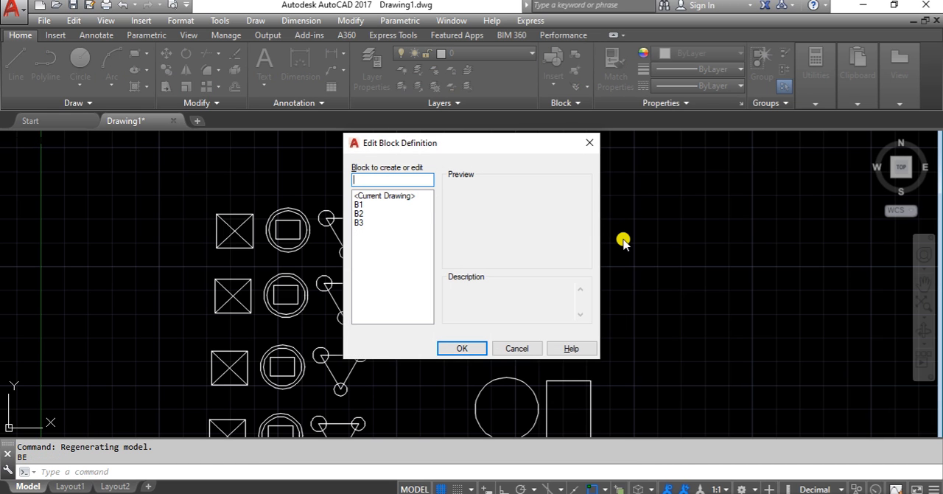
pyautogui.click(358, 205)
pyautogui.click(359, 214)
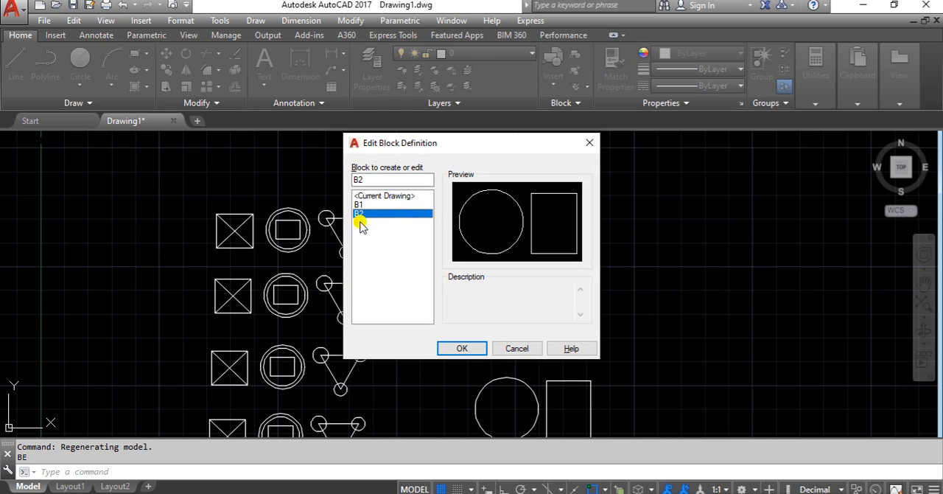
pyautogui.click(361, 222)
pyautogui.click(360, 215)
pyautogui.click(464, 349)
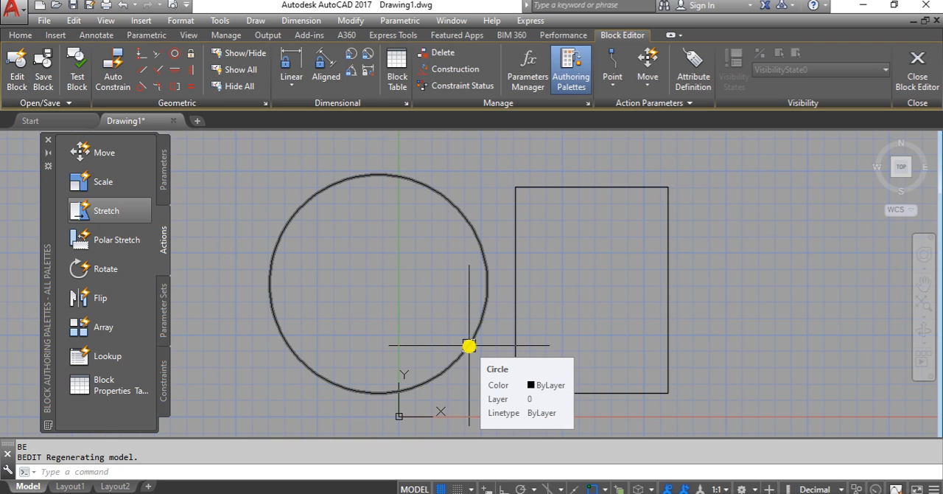
# Step: Inspect the Block Editor's drawing area around block B2's circle and rectangle for any other objects
pyautogui.scroll(-8, 469, 346)
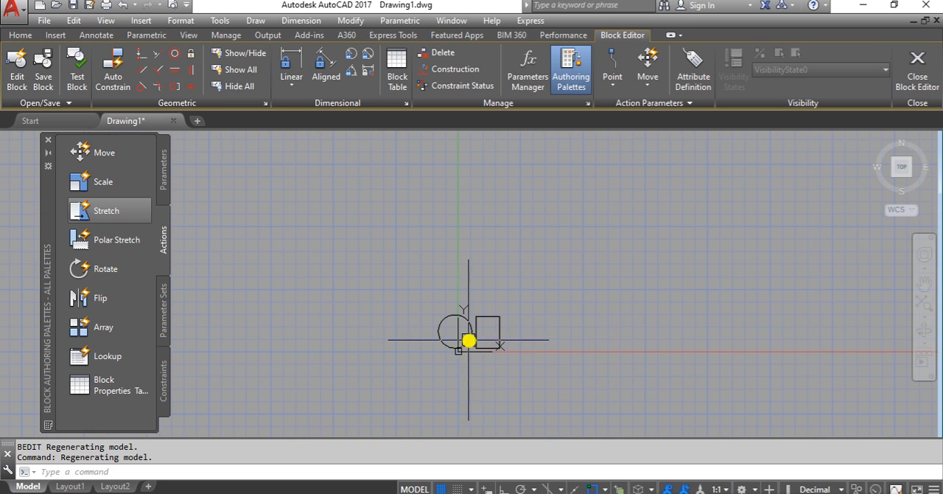
pyautogui.scroll(-3, 665, 310)
pyautogui.click(777, 230)
pyautogui.click(681, 384)
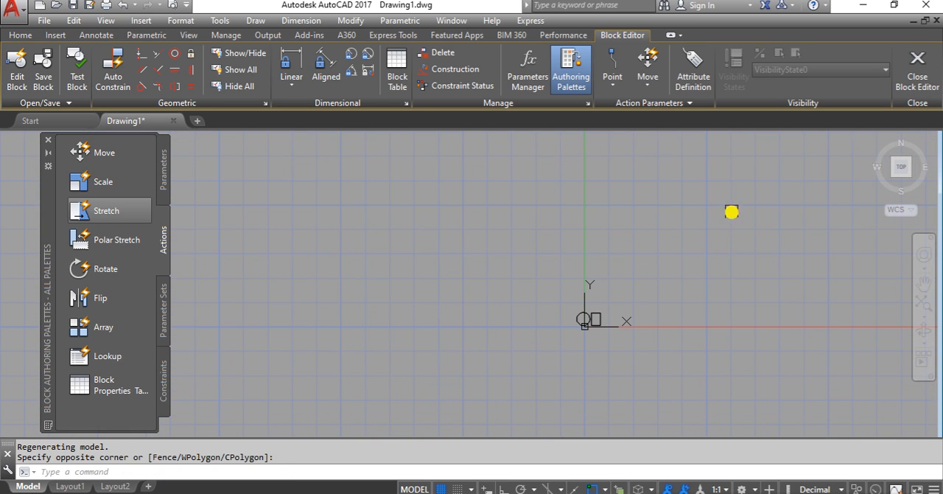
pyautogui.click(732, 209)
pyautogui.click(436, 275)
pyautogui.click(535, 218)
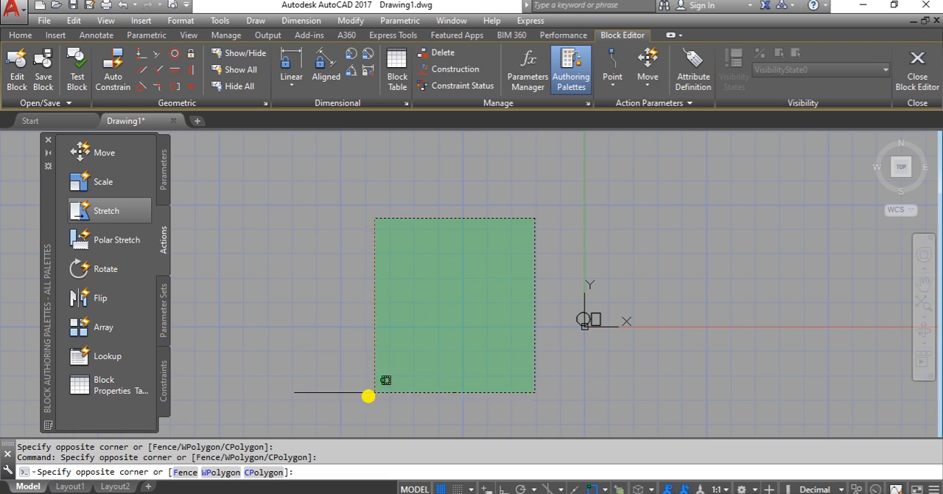
pyautogui.click(247, 421)
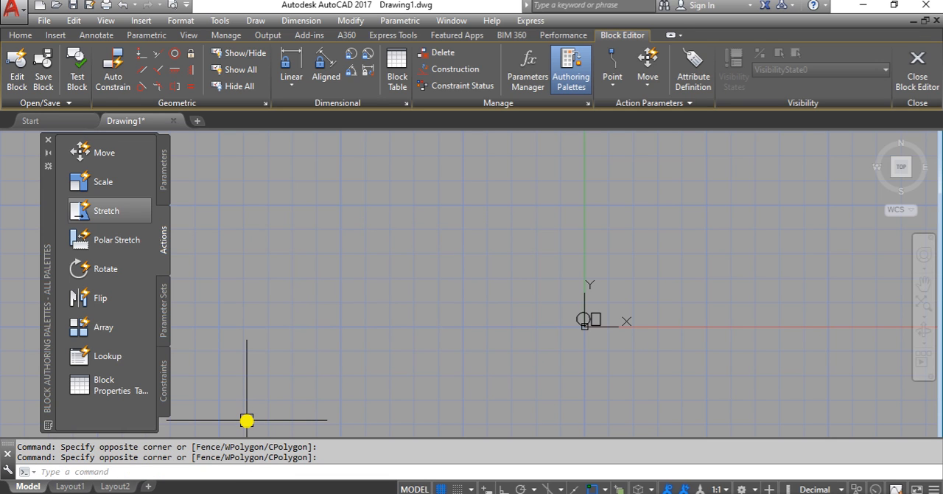
pyautogui.scroll(5, 595, 363)
pyautogui.scroll(2, 352, 255)
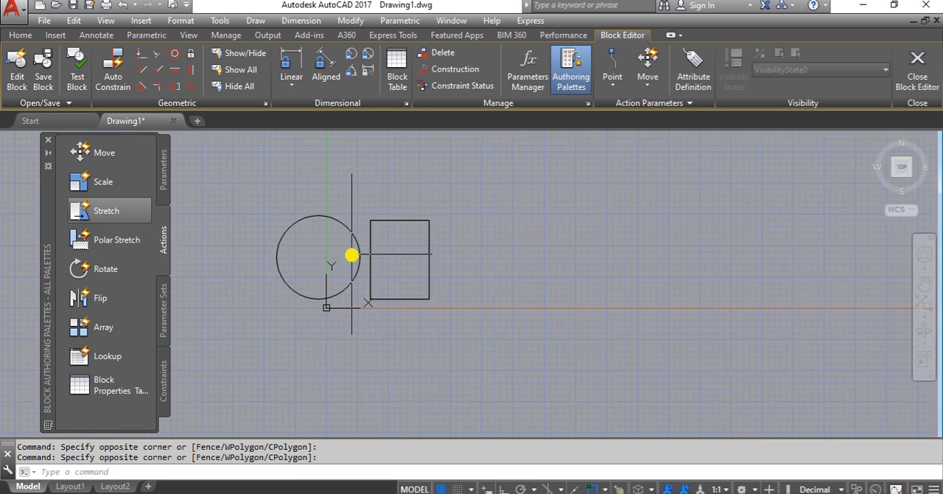
pyautogui.scroll(2, 352, 255)
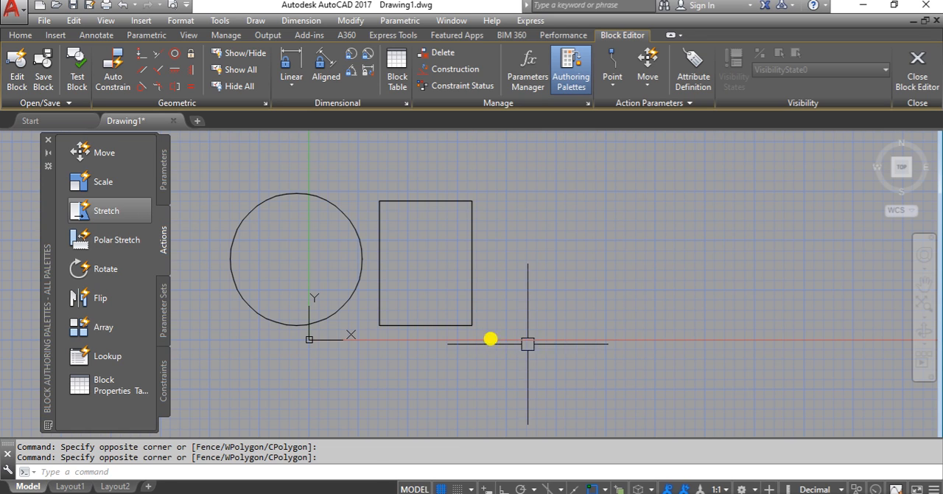
# Step: Draw two small circles in block B2, centred on the large circle's top and right quadrants, the top one about 0.51 in radius
pyautogui.write('c')
pyautogui.press('Return')
pyautogui.click(295, 195)
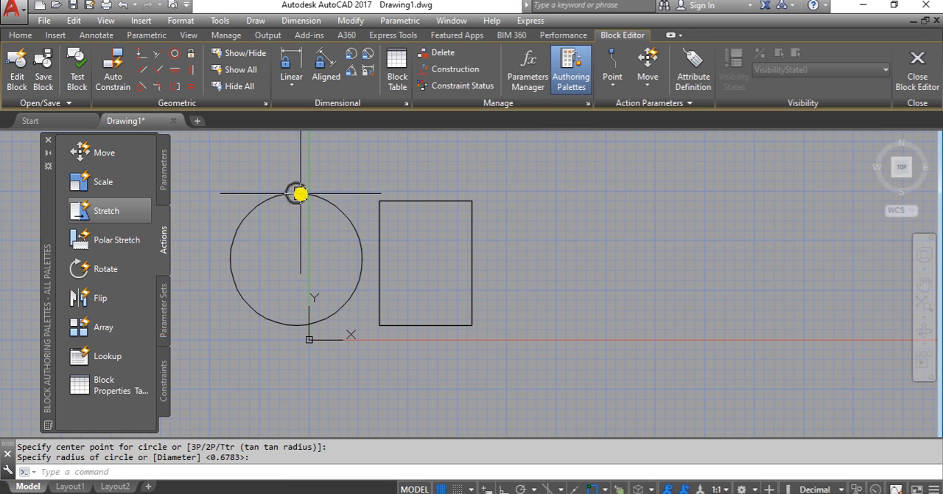
pyautogui.click(303, 200)
pyautogui.press('Return')
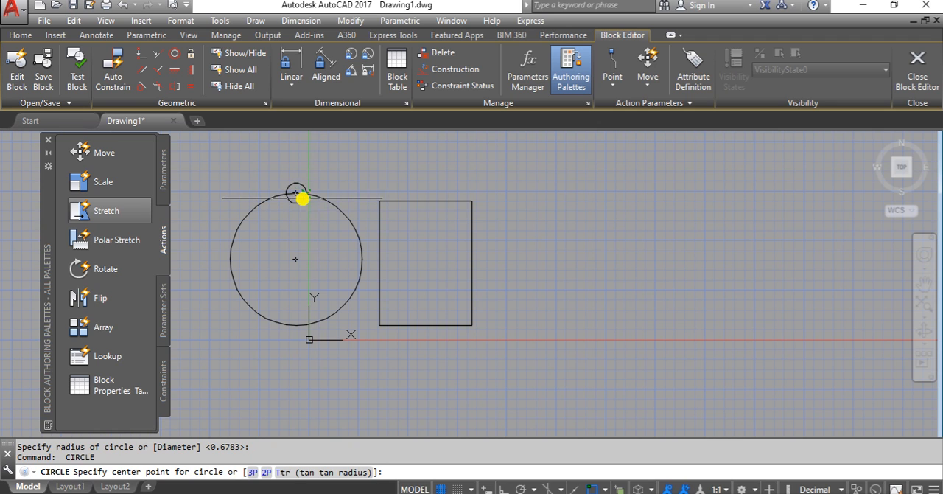
pyautogui.click(362, 259)
pyautogui.click(347, 263)
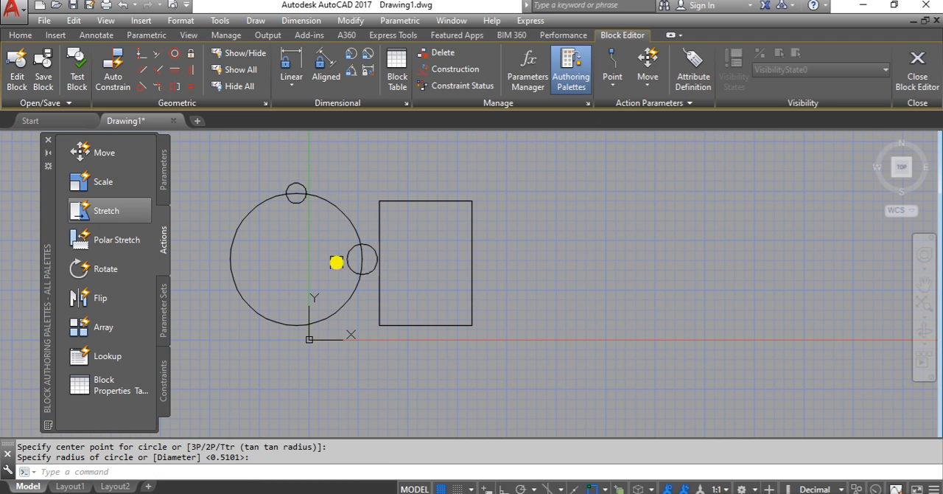
# Step: Draw both diagonals of block B2's rectangle as lines from corner to opposite corner
pyautogui.write('l')
pyautogui.press('Return')
pyautogui.click(384, 204)
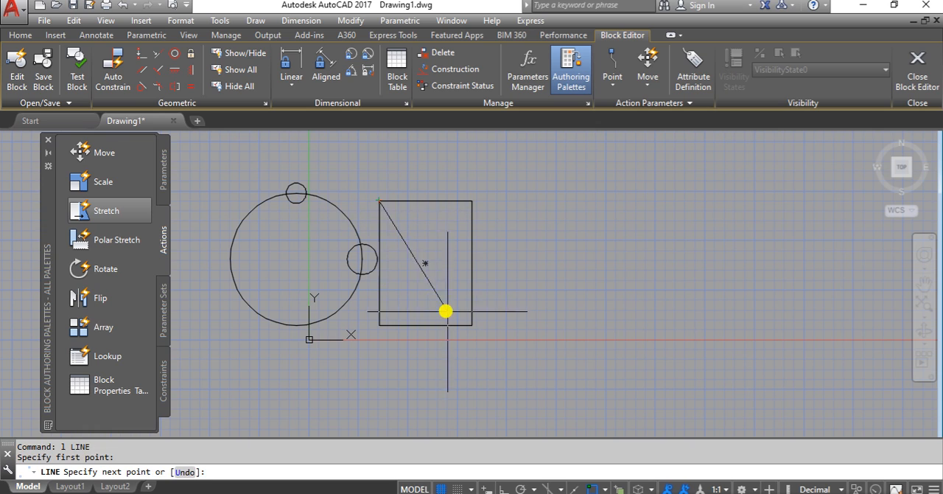
pyautogui.click(470, 324)
pyautogui.press('Return')
pyautogui.press('Return')
pyautogui.click(379, 325)
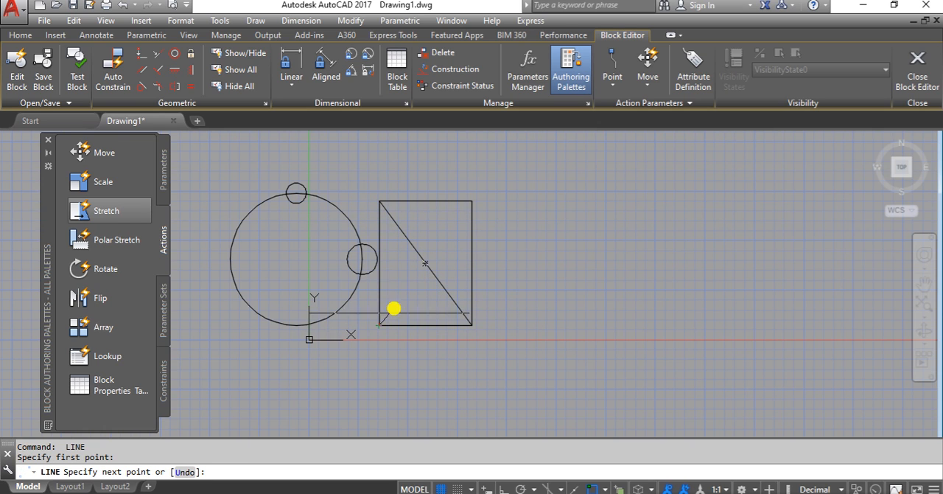
pyautogui.click(472, 200)
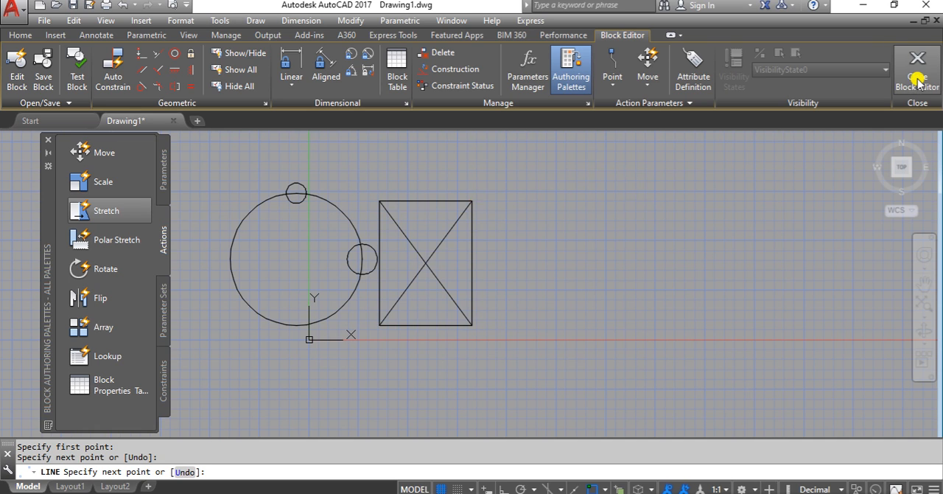
# Step: Close the Block Editor, saving the changes to B2, and check the B2 copies in the drawing
pyautogui.click(917, 81)
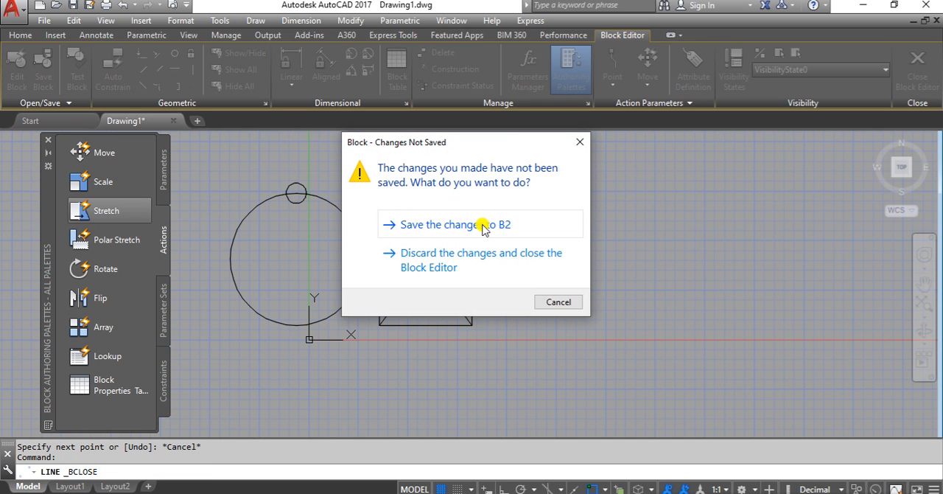
pyautogui.click(483, 227)
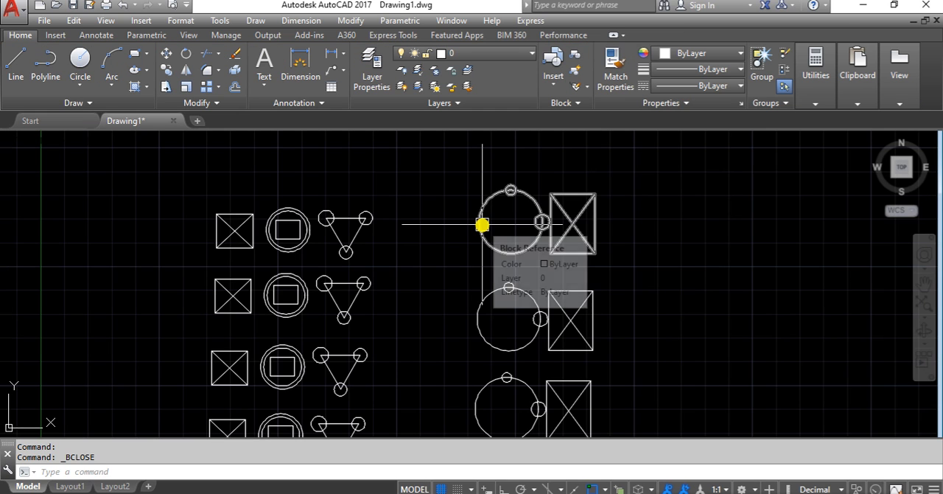
pyautogui.scroll(-4, 479, 251)
pyautogui.scroll(4, 511, 345)
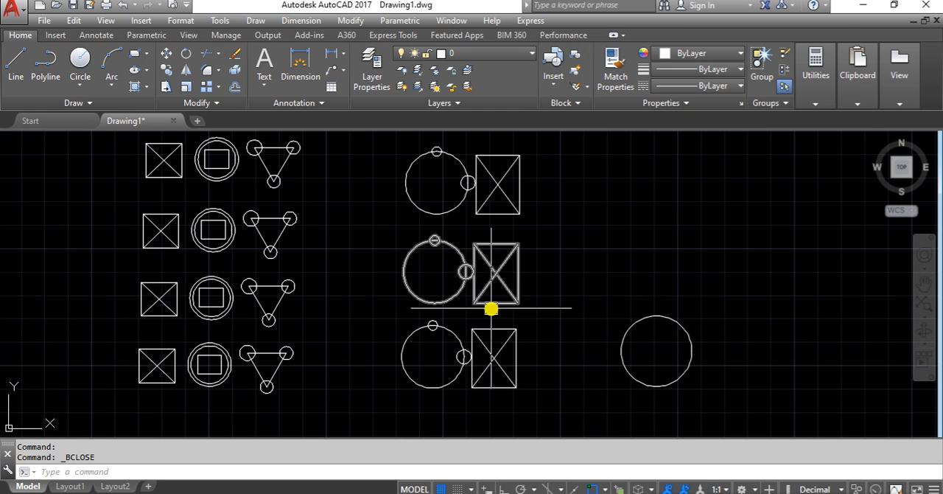
# Step: Copy the single plain circle block to six scattered positions around the original
pyautogui.scroll(5, 653, 346)
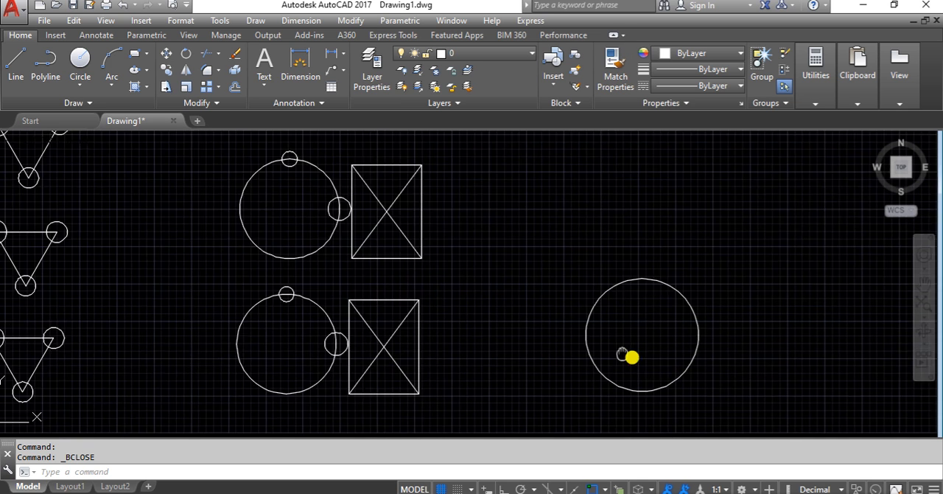
pyautogui.click(505, 329)
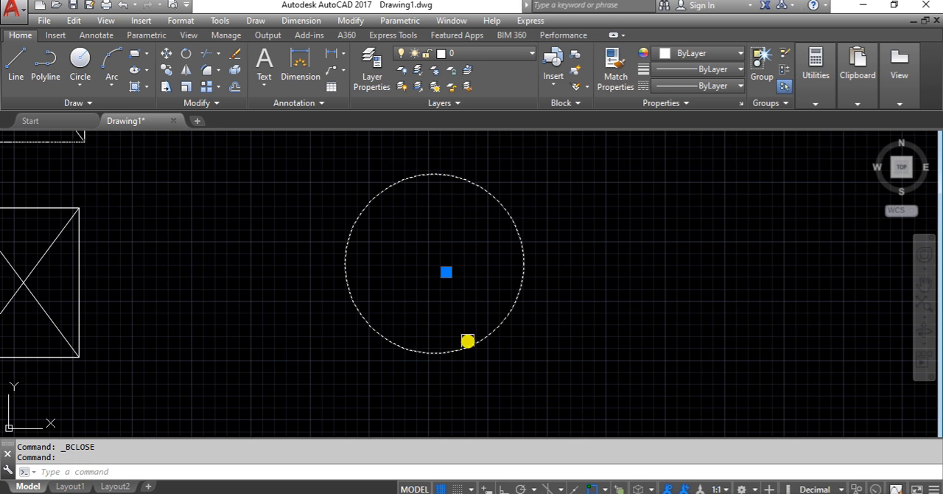
pyautogui.scroll(-2, 449, 322)
pyautogui.write('co')
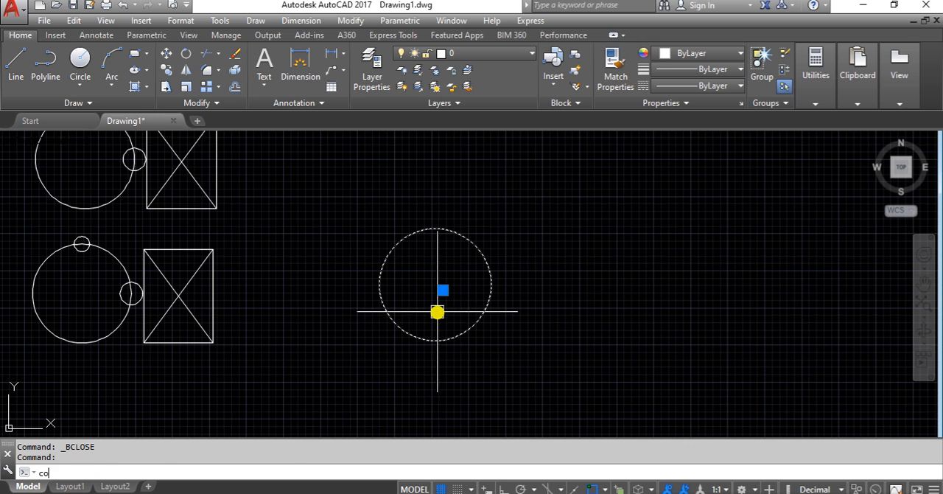
pyautogui.scroll(-2, 438, 307)
pyautogui.press('Return')
pyautogui.click(438, 306)
pyautogui.click(631, 301)
pyautogui.click(617, 191)
pyautogui.click(480, 191)
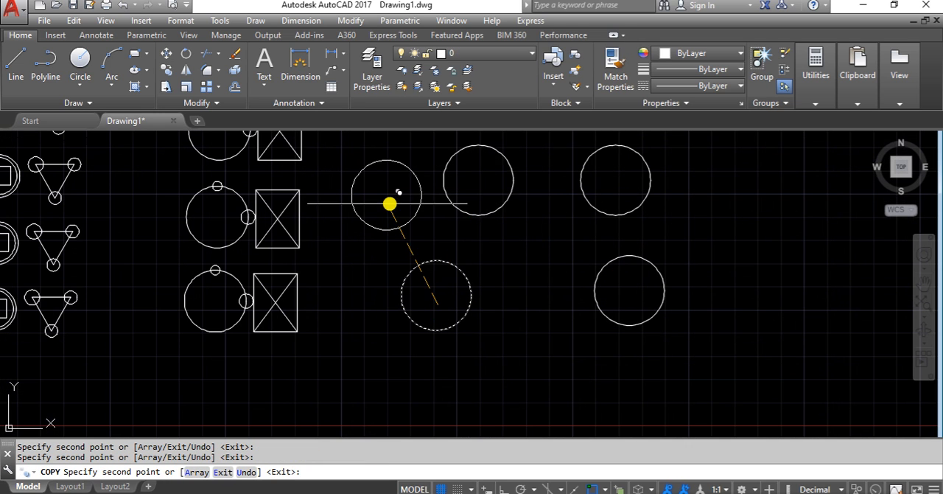
pyautogui.click(387, 206)
pyautogui.click(527, 282)
pyautogui.click(506, 387)
pyautogui.press('Return')
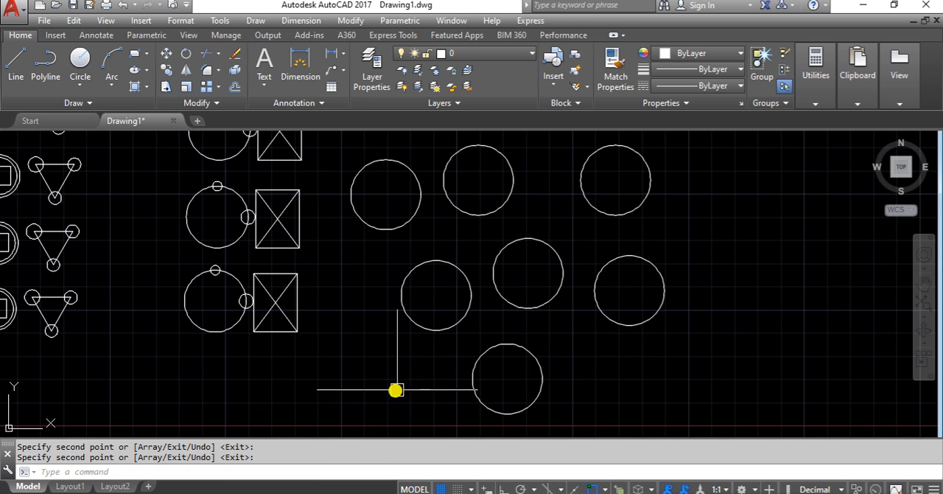
# Step: Open the plain circle's block definition B3 in the Block Editor
pyautogui.click(453, 330)
pyautogui.doubleClick(453, 329)
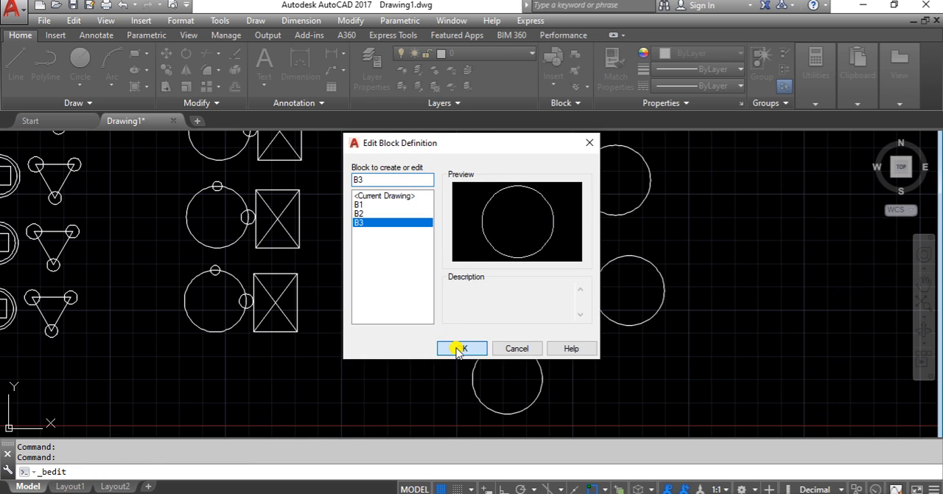
pyautogui.click(458, 346)
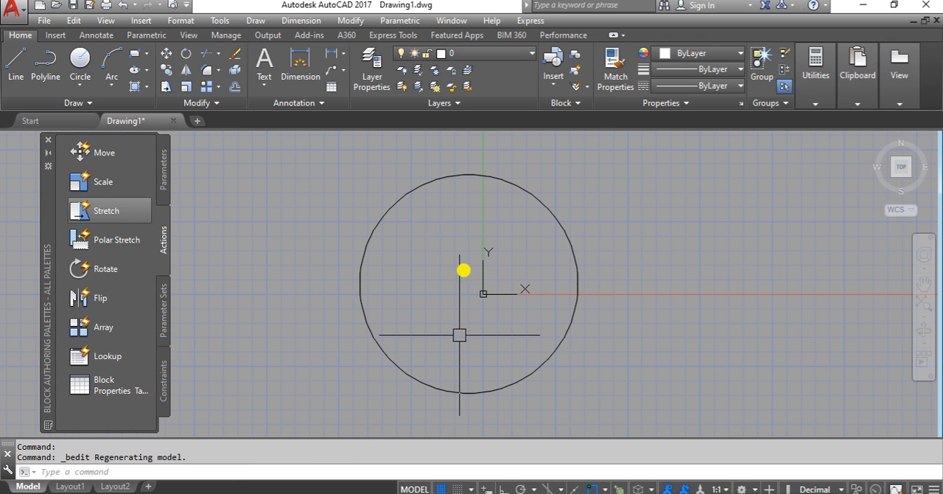
# Step: Offset block B3's circle inward three times by a short distance picked on screen, producing evenly spaced concentric circles
pyautogui.write('o')
pyautogui.press('Return')
pyautogui.click(473, 190)
pyautogui.click(473, 176)
pyautogui.click(474, 180)
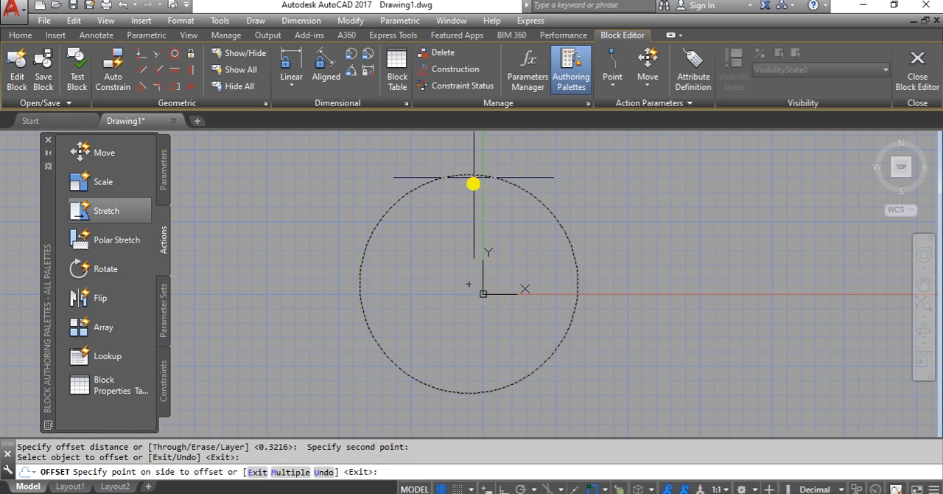
pyautogui.click(468, 208)
pyautogui.click(469, 193)
pyautogui.click(471, 210)
pyautogui.click(471, 210)
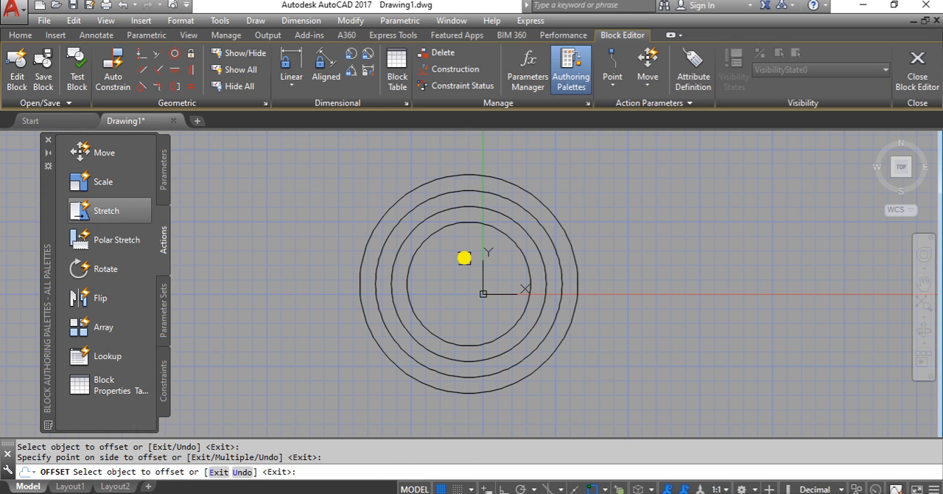
pyautogui.click(461, 255)
pyautogui.press('Return')
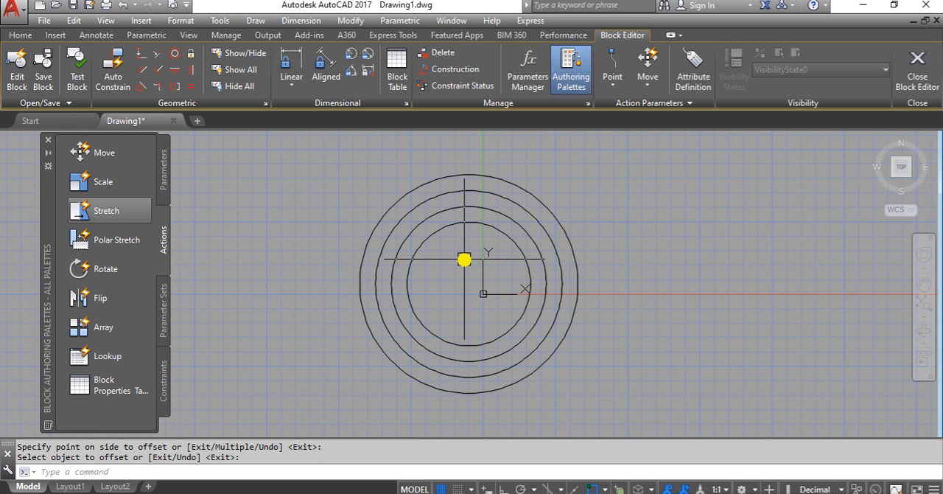
# Step: Close the Block Editor, saving the changes to B3, and check all the B3 copies in the drawing
pyautogui.click(914, 70)
pyautogui.click(453, 225)
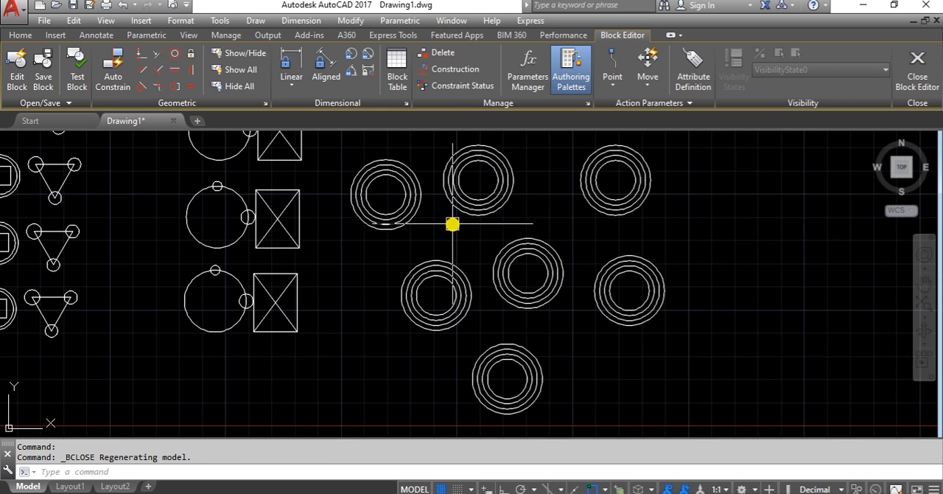
pyautogui.scroll(-3, 460, 302)
pyautogui.scroll(2, 457, 303)
pyautogui.scroll(-1, 465, 310)
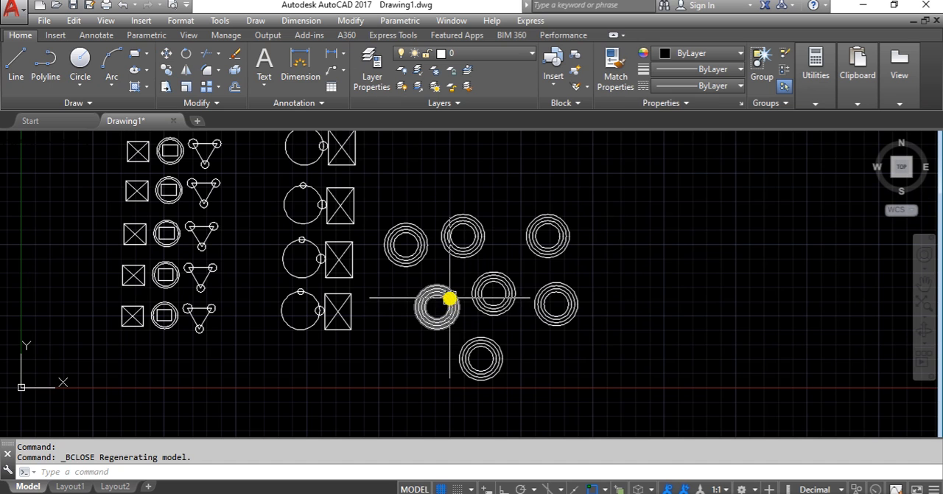
pyautogui.moveTo(450, 300)
pyautogui.mouseDown(button='middle')
pyautogui.moveTo(491, 342)
pyautogui.moveTo(499, 328)
pyautogui.mouseUp(button='middle')
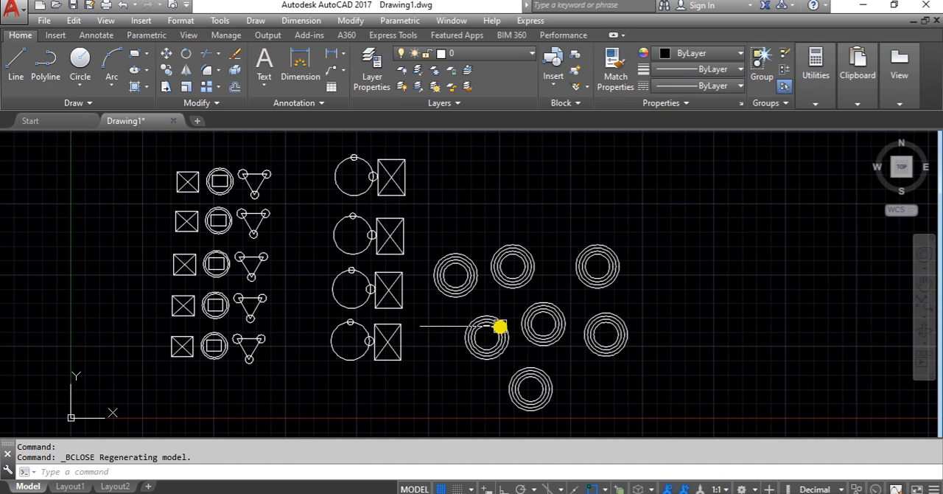